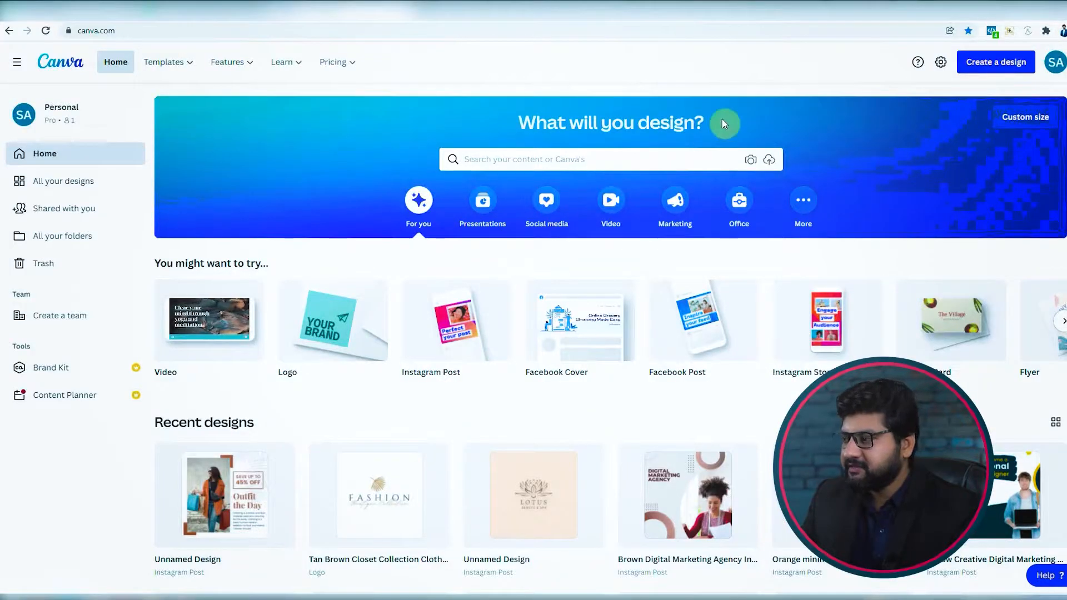
Create a blank Instagram post from the Instagram Posts template collection
mouse_move(163, 67)
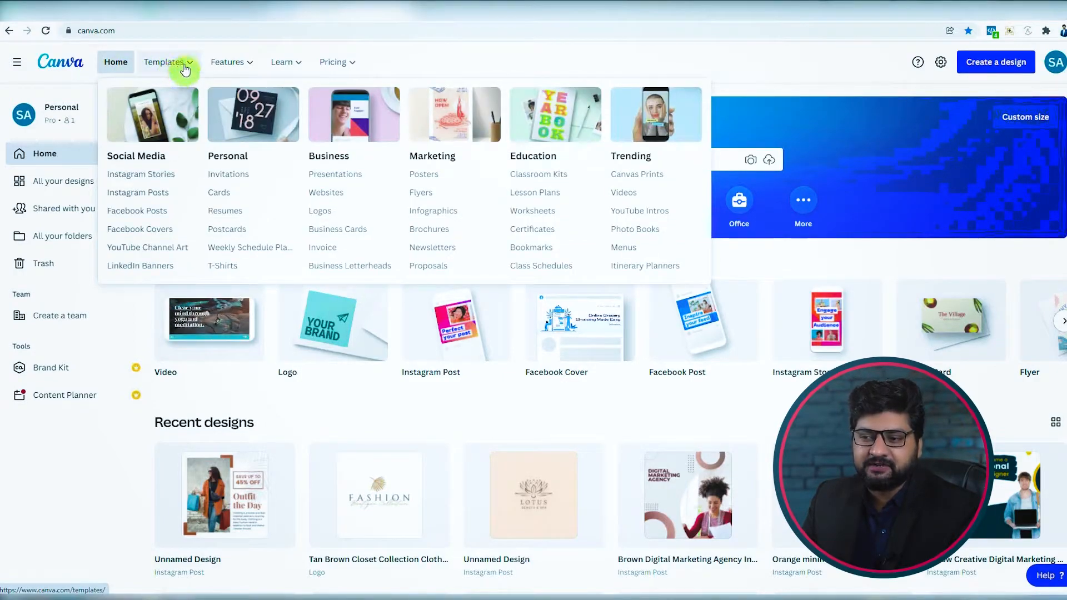
click(158, 196)
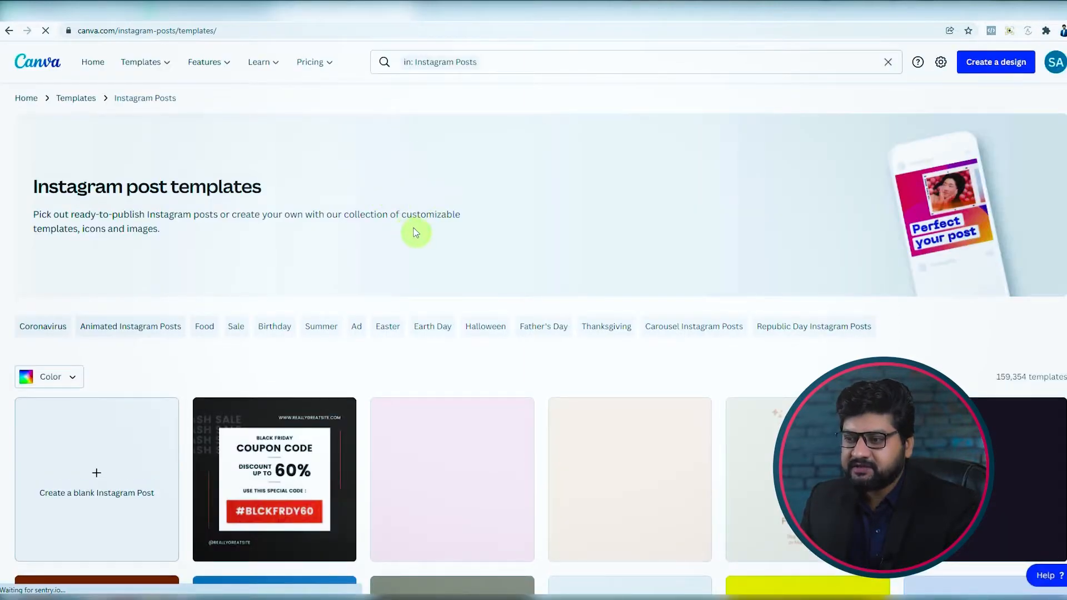
scroll(415, 233, down, 3)
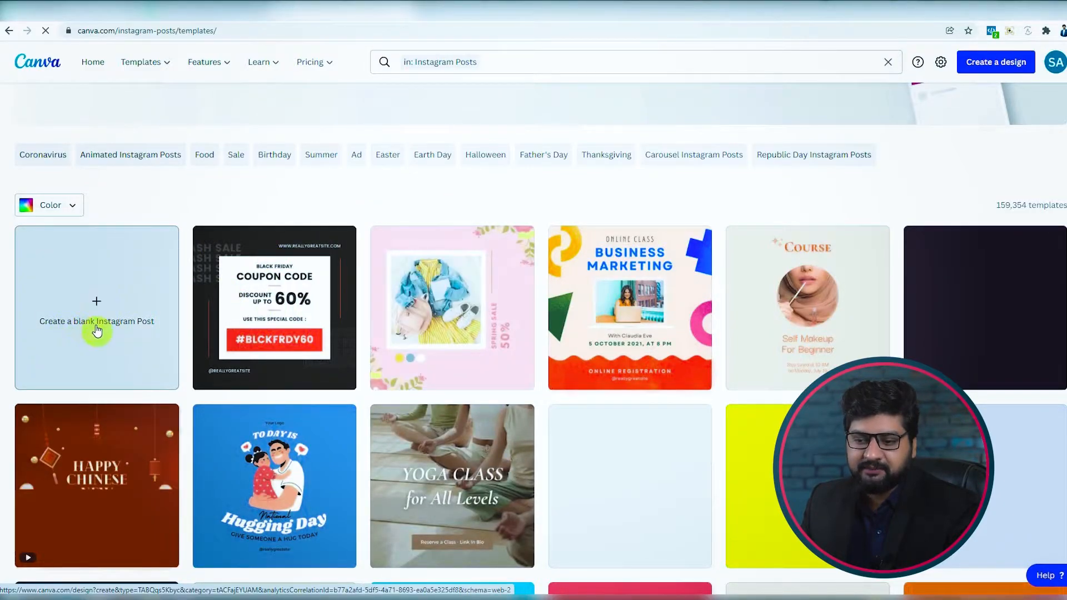
click(96, 303)
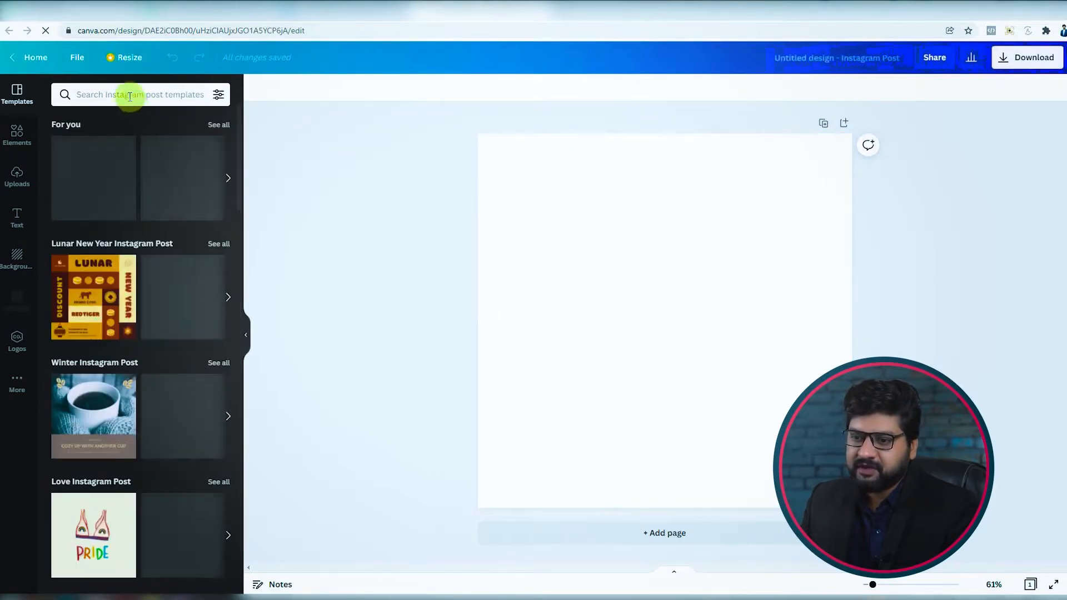
Search the post templates for "fashion" and apply the "Outfit the Day" design with the 45% off offer
click(109, 94)
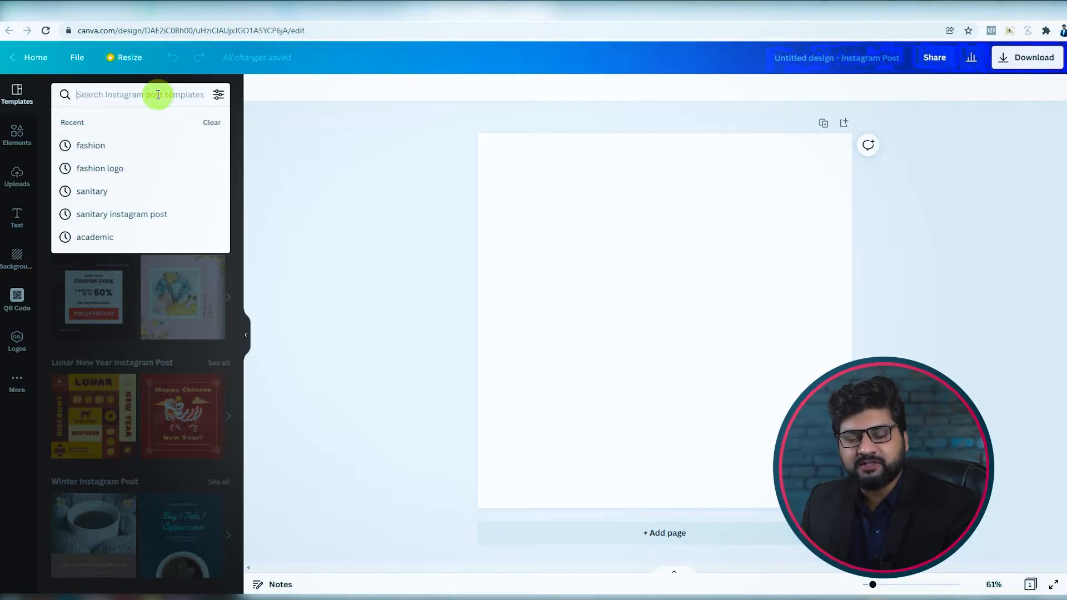
key(Escape)
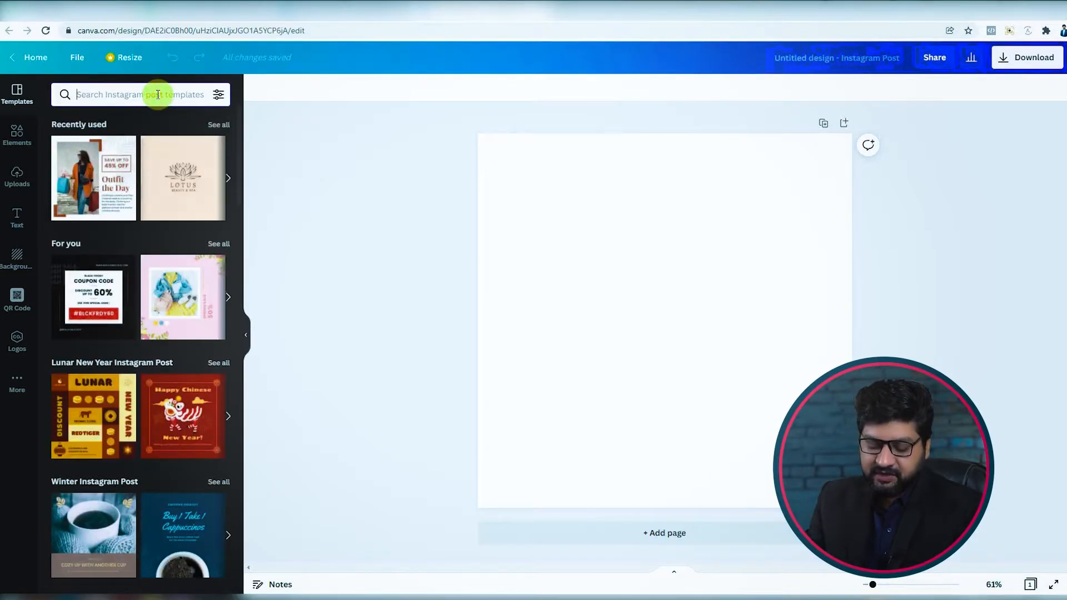
text(fashion)
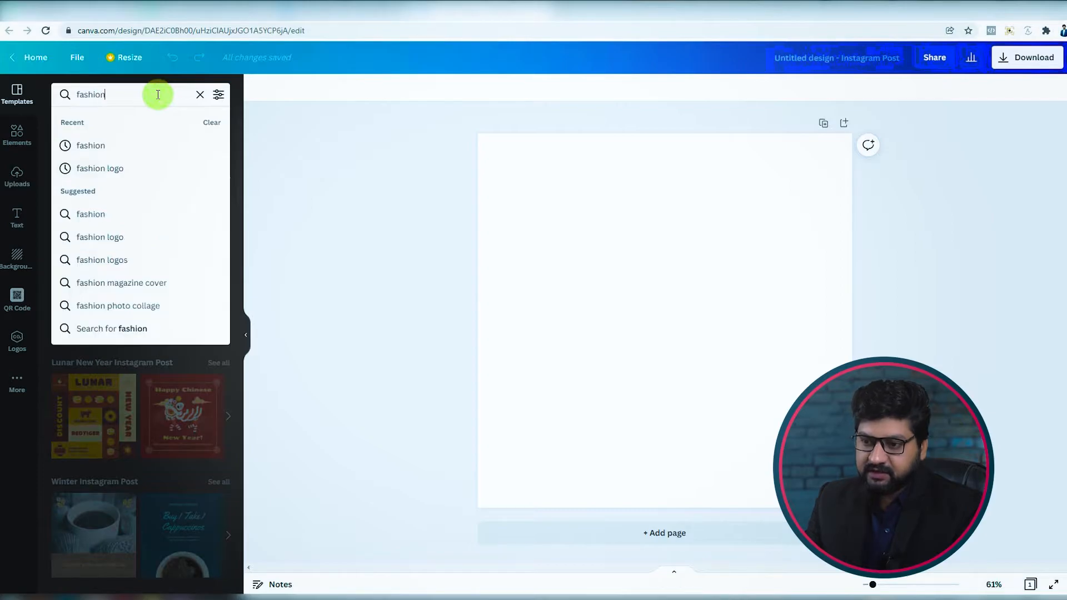
key(Return)
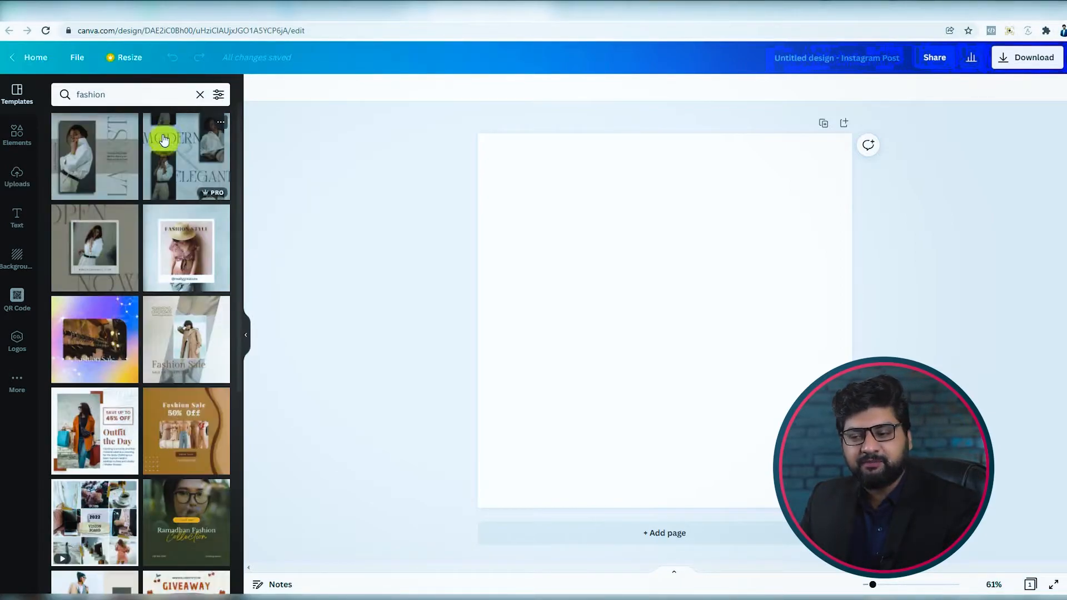
scroll(169, 161, down, 2)
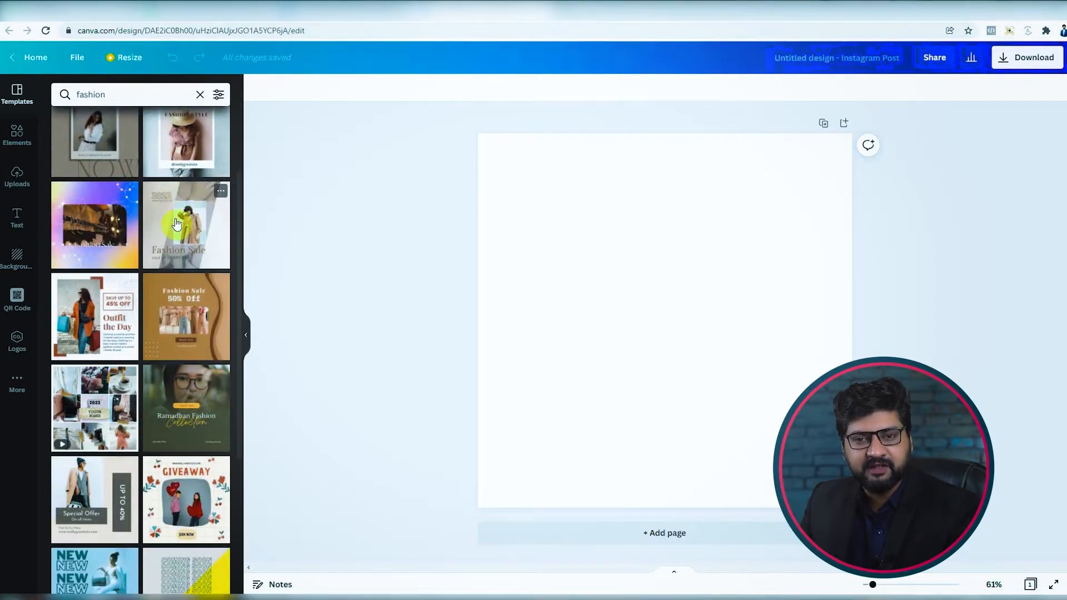
scroll(96, 421, up, 2)
click(95, 422)
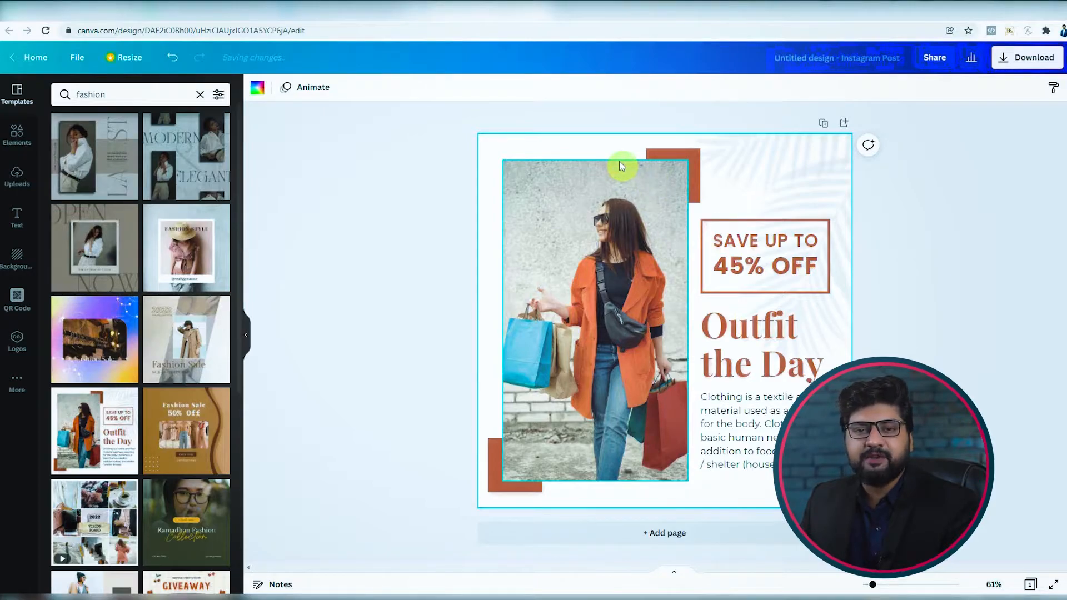
Upload the image fashionable-young-woman-hat-trendy-winter-coat-posing from the Desktop
click(693, 189)
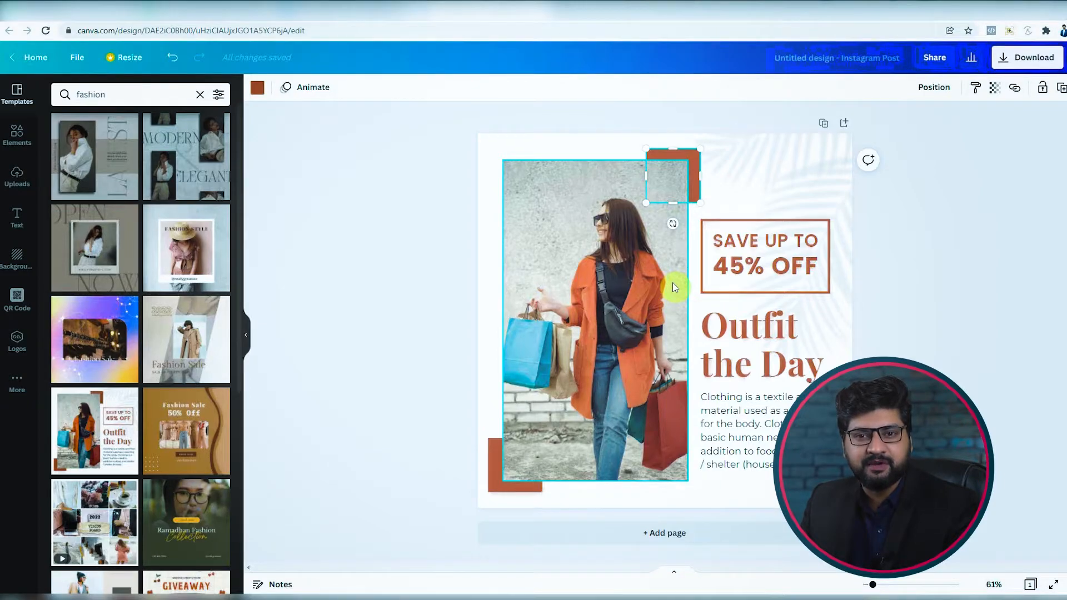
click(601, 221)
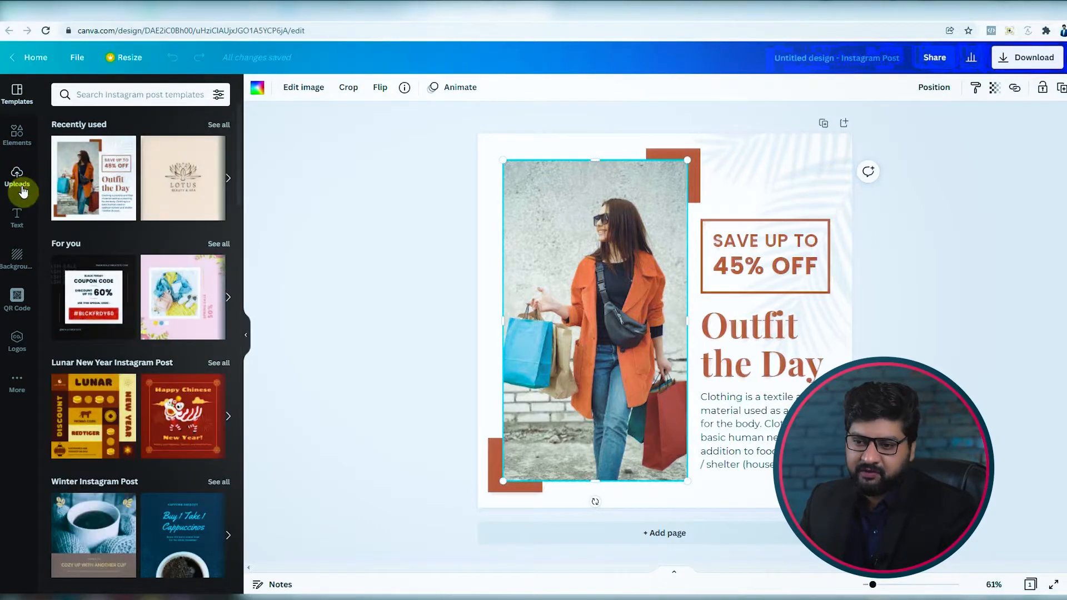
click(22, 189)
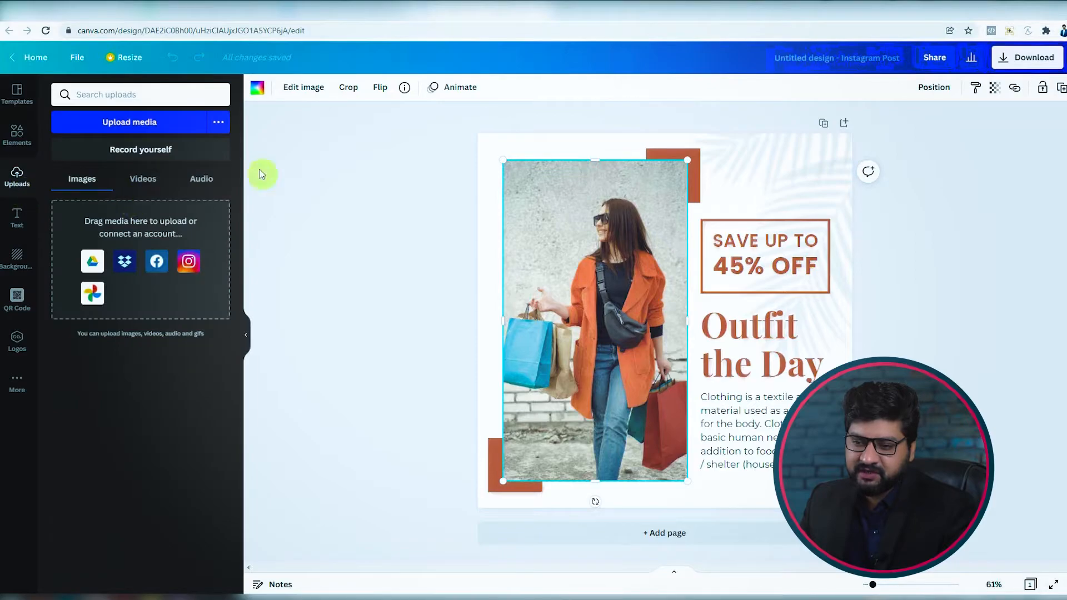
click(157, 129)
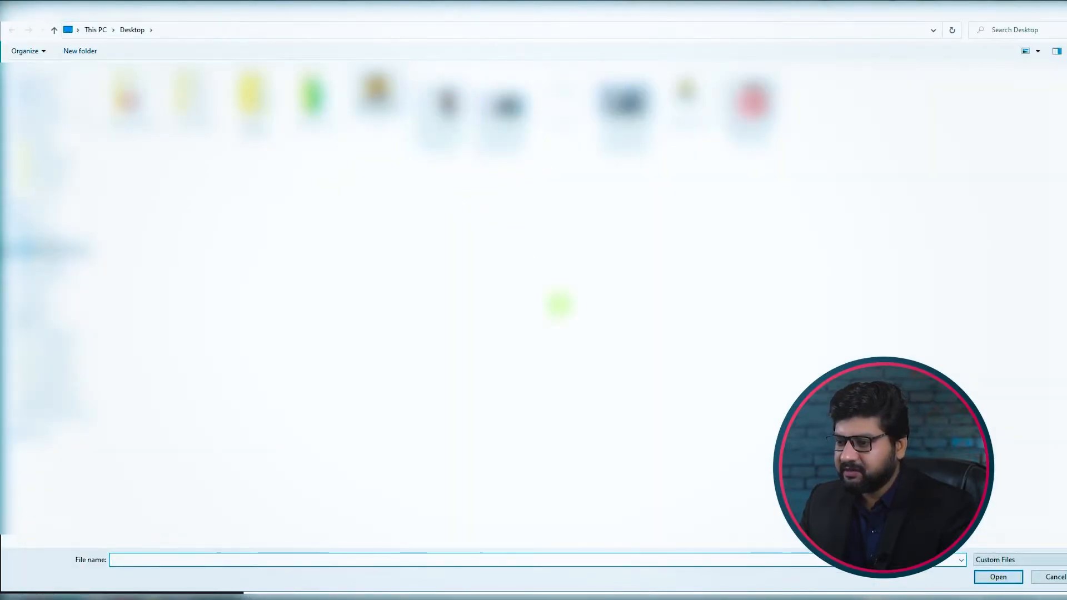
click(440, 107)
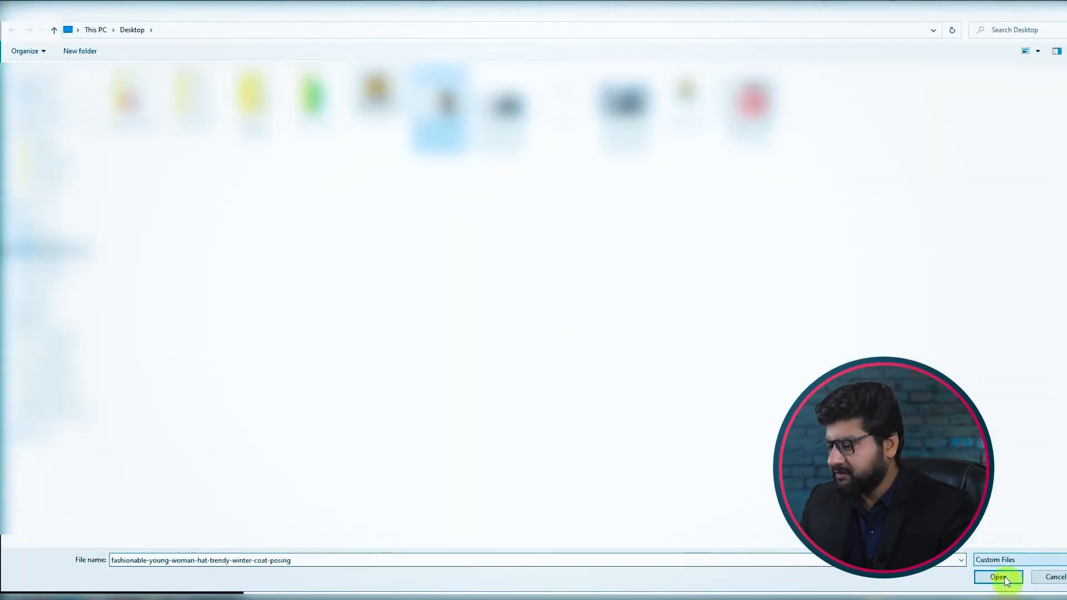
click(998, 577)
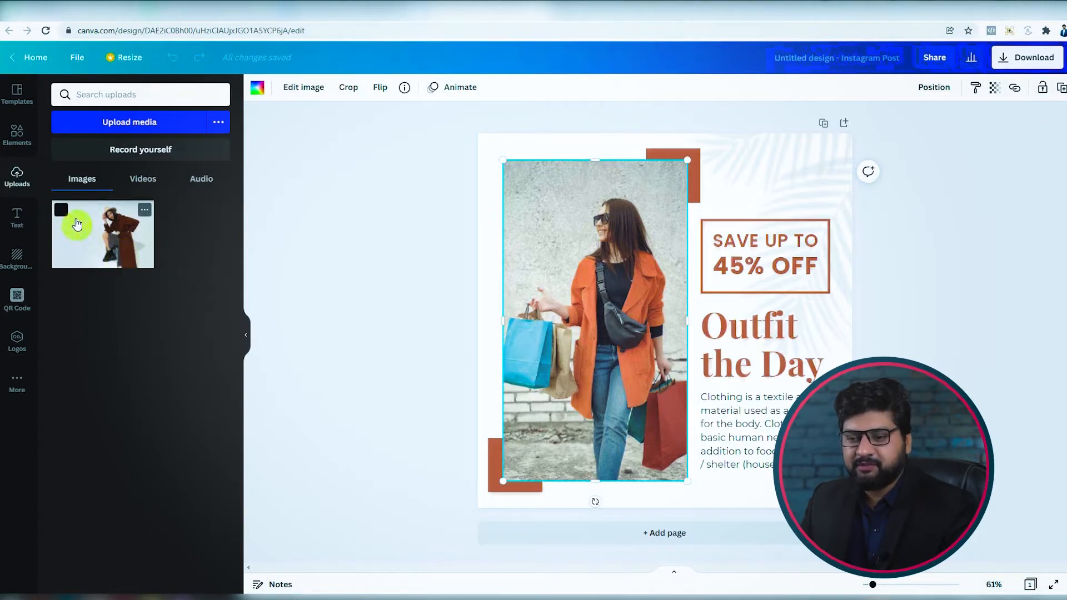
Replace the template's photo with the uploaded woman-in-coat image and shift its crop so the whole figure fits inside the frame
click(100, 225)
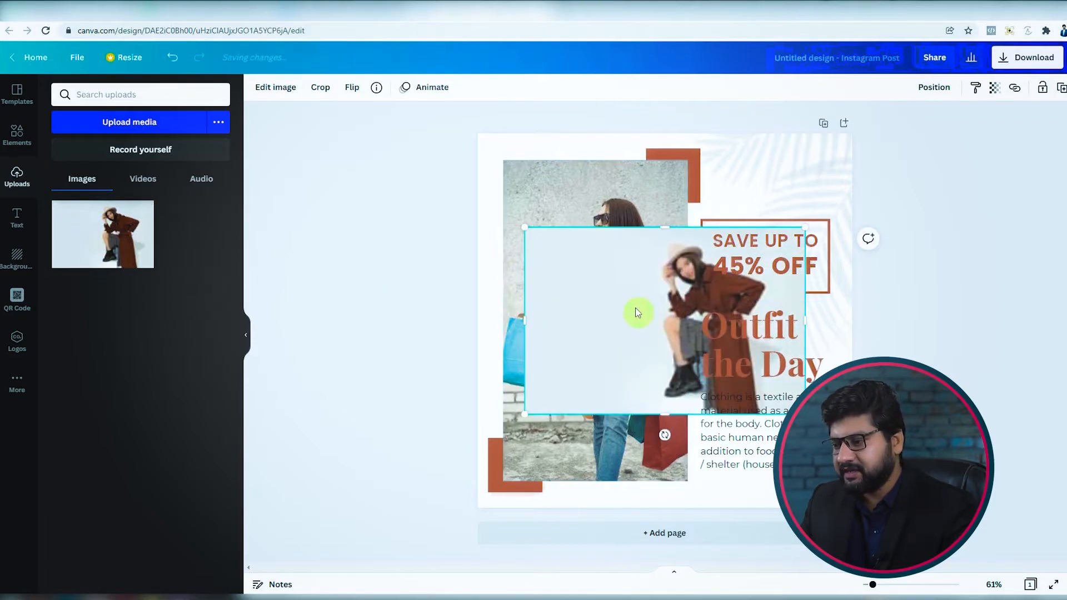
drag(633, 303, 603, 308)
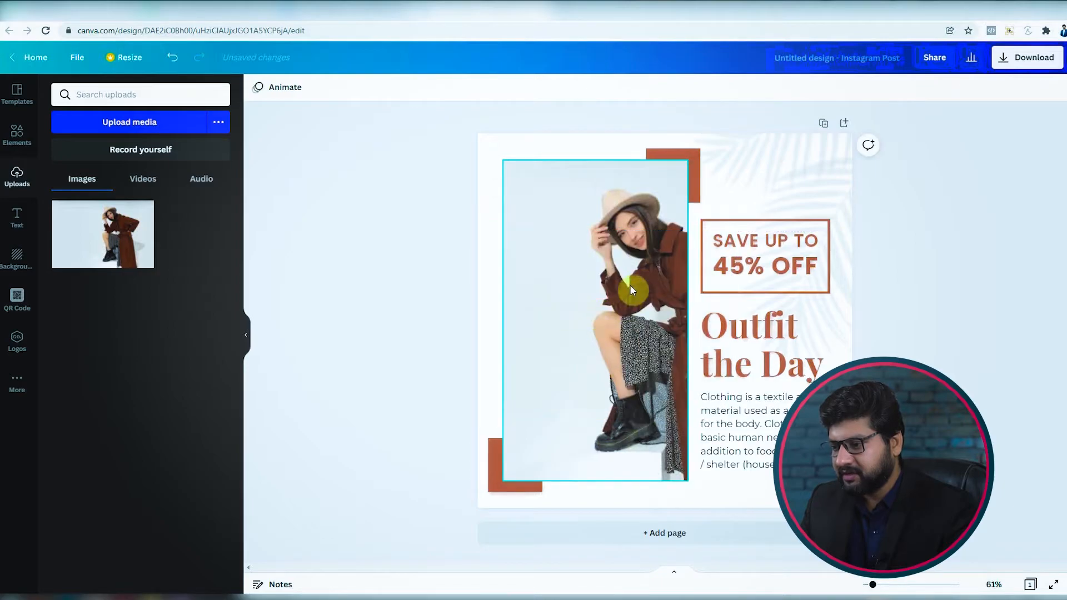
double_click(651, 305)
drag(627, 315, 545, 316)
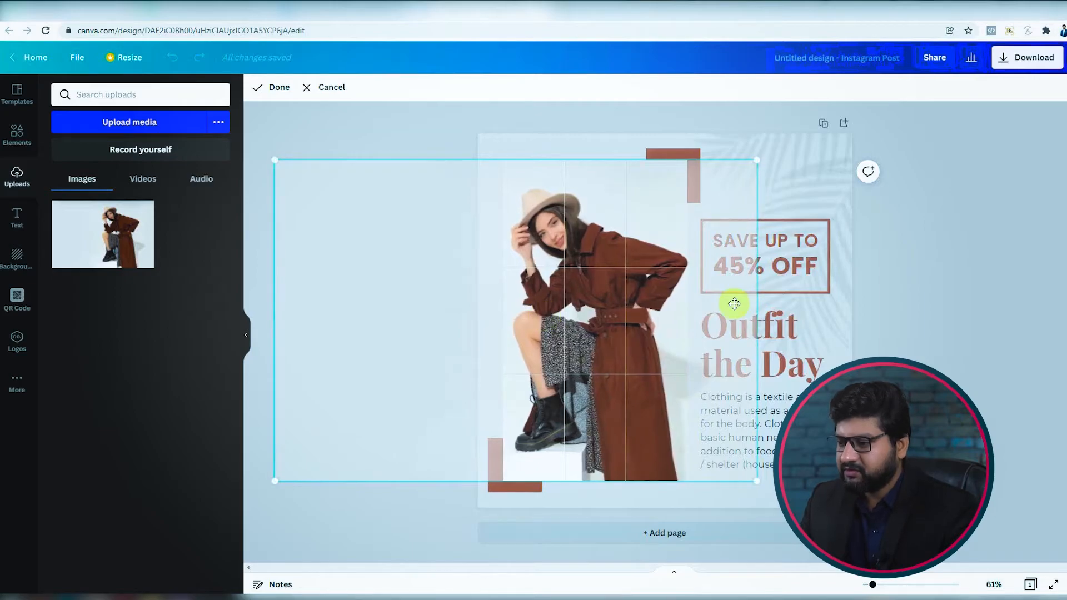
click(959, 285)
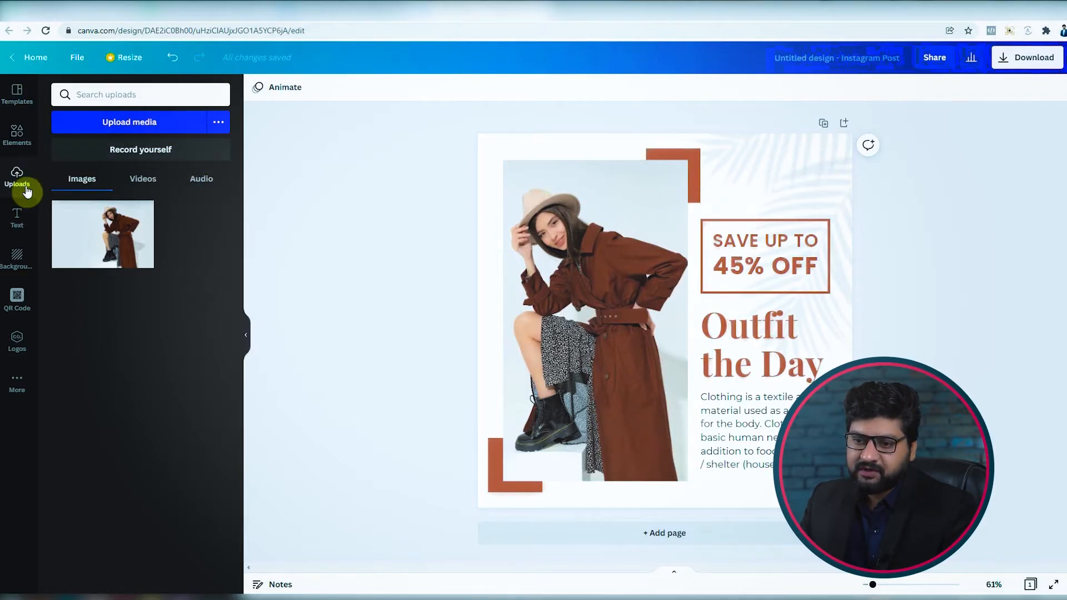
Upload the Fashion Boutique Collection logo image from the Desktop
click(139, 135)
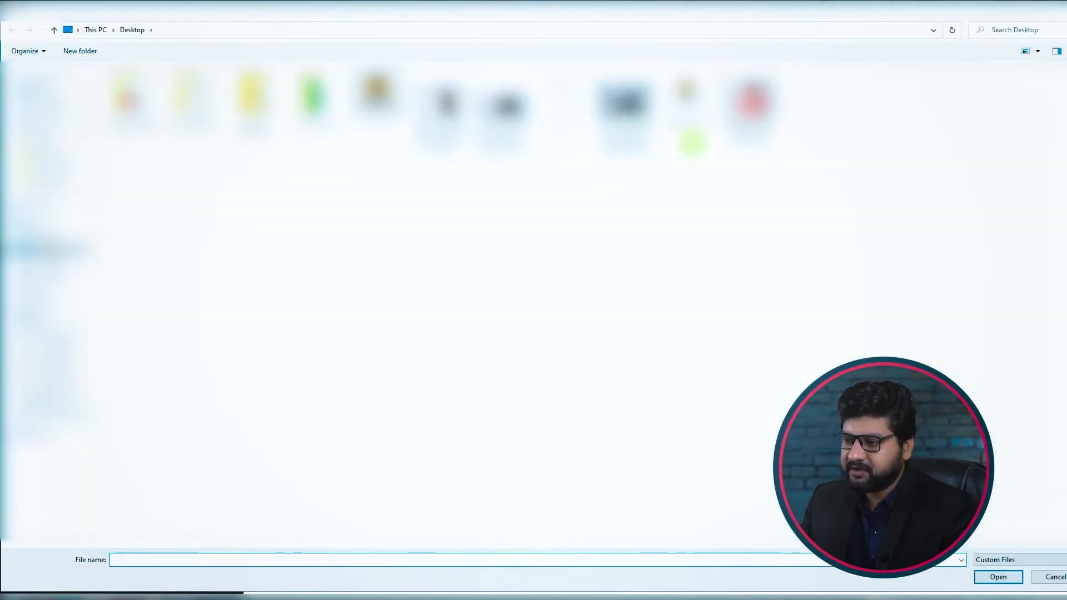
click(562, 94)
click(998, 577)
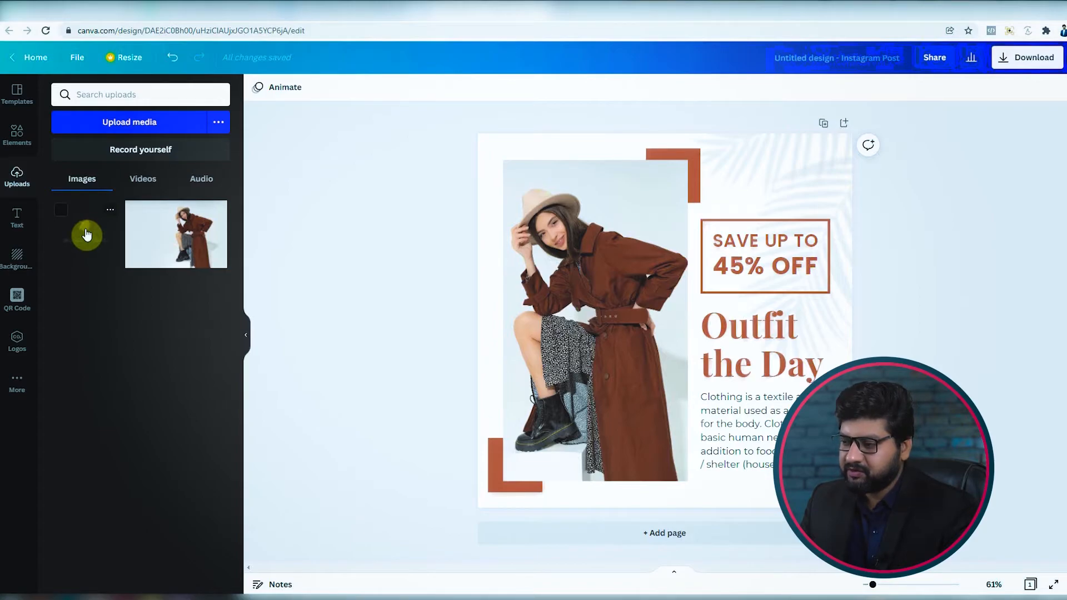
Add the uploaded logo to the post, shrink it to about 380 × 380, and position it above the "SAVE UP TO 45% OFF" box
click(86, 234)
click(667, 295)
drag(667, 294, 728, 224)
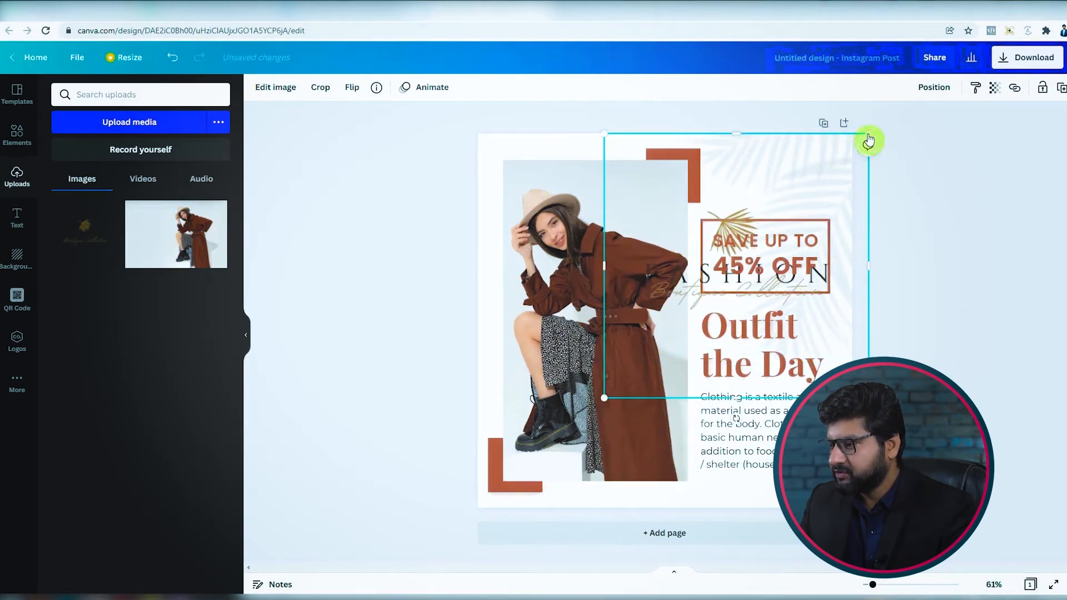
drag(868, 138, 728, 263)
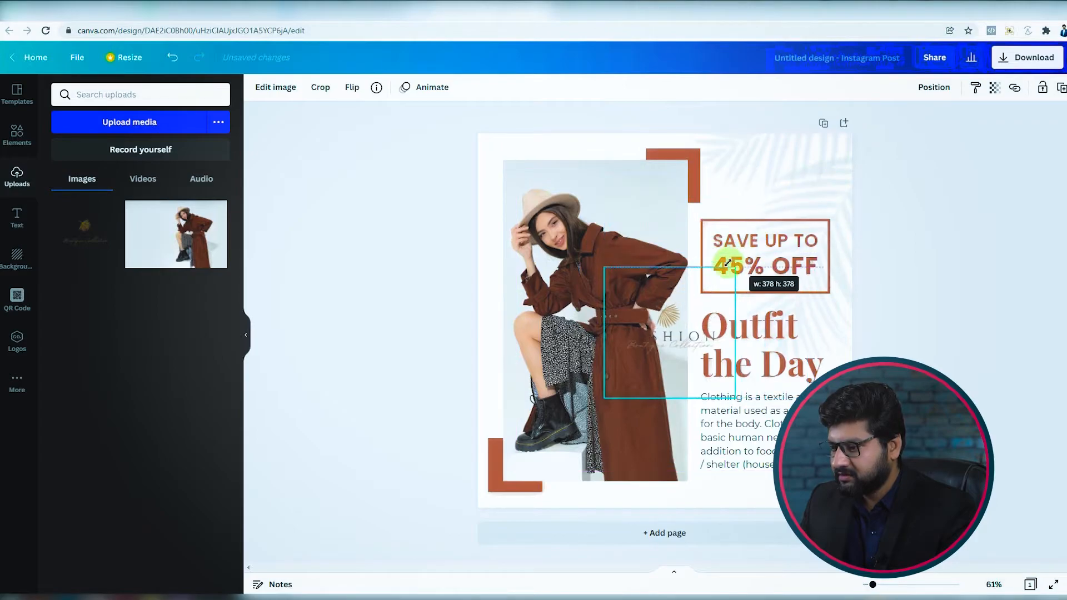
drag(671, 316, 768, 161)
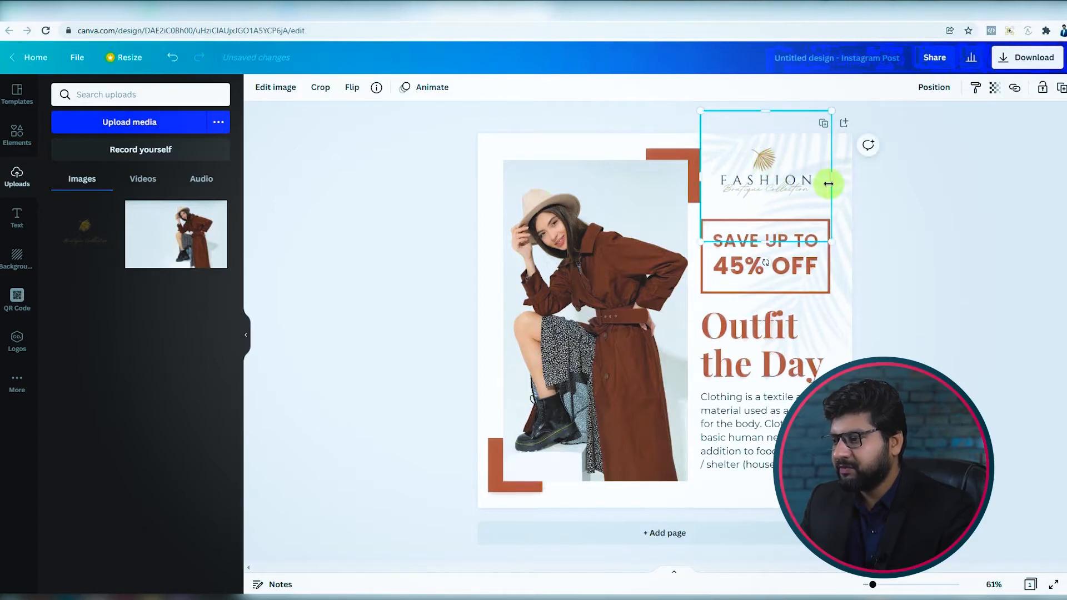
drag(834, 242, 836, 244)
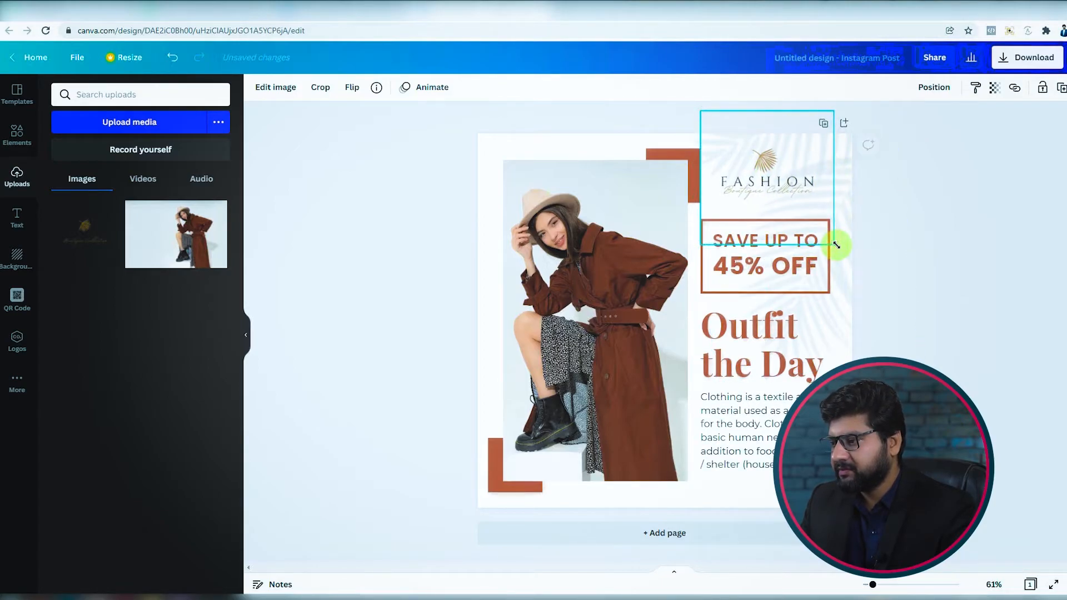
click(919, 245)
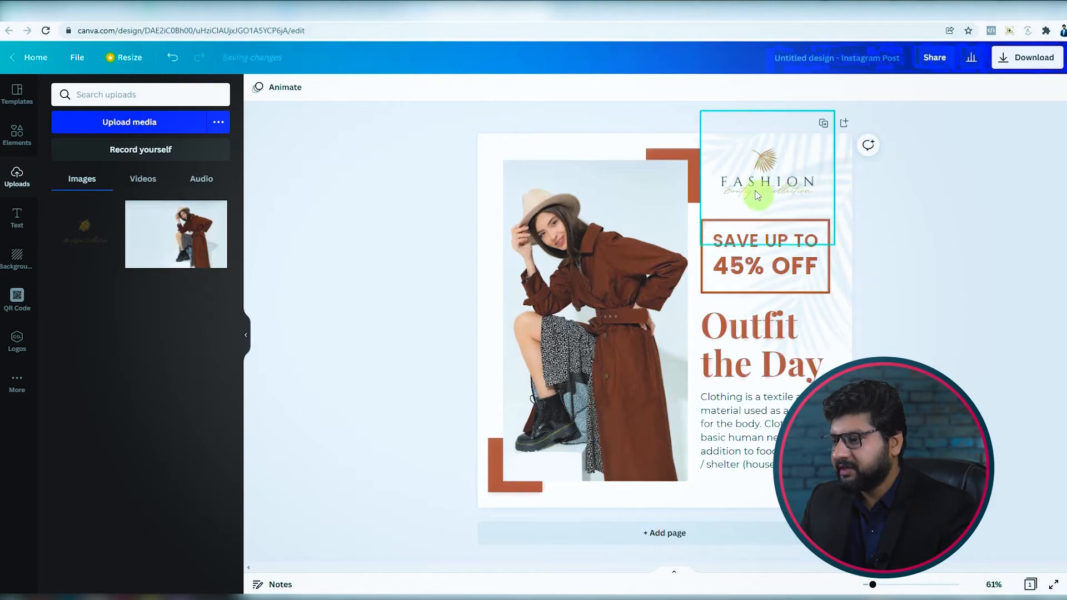
Recolour the corner bracket at the photo's upper right with the gold #CEB08D sampled from the logo's leaf
click(686, 158)
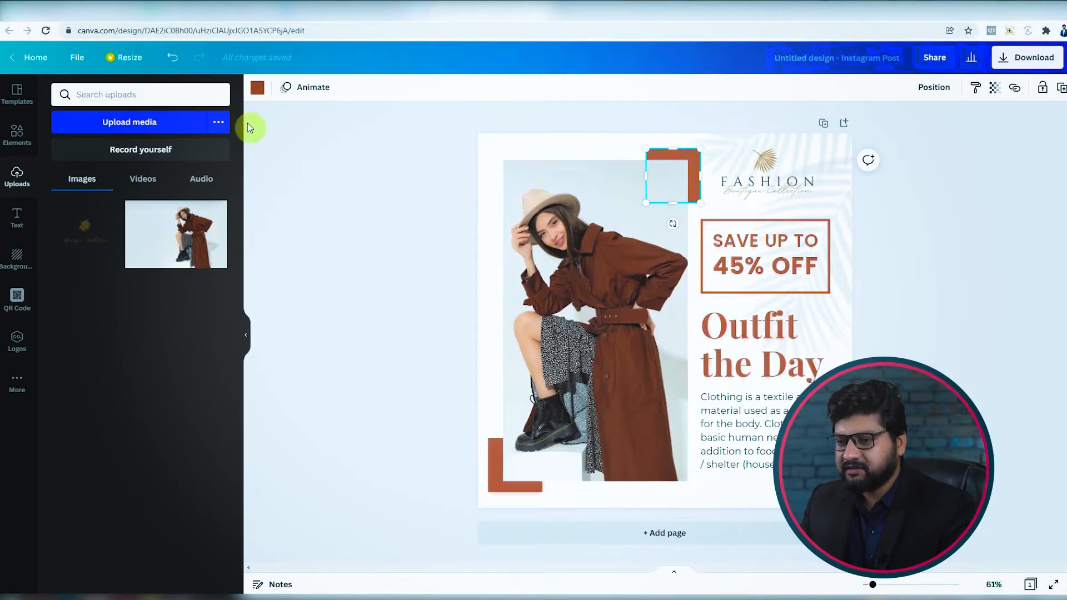
click(257, 91)
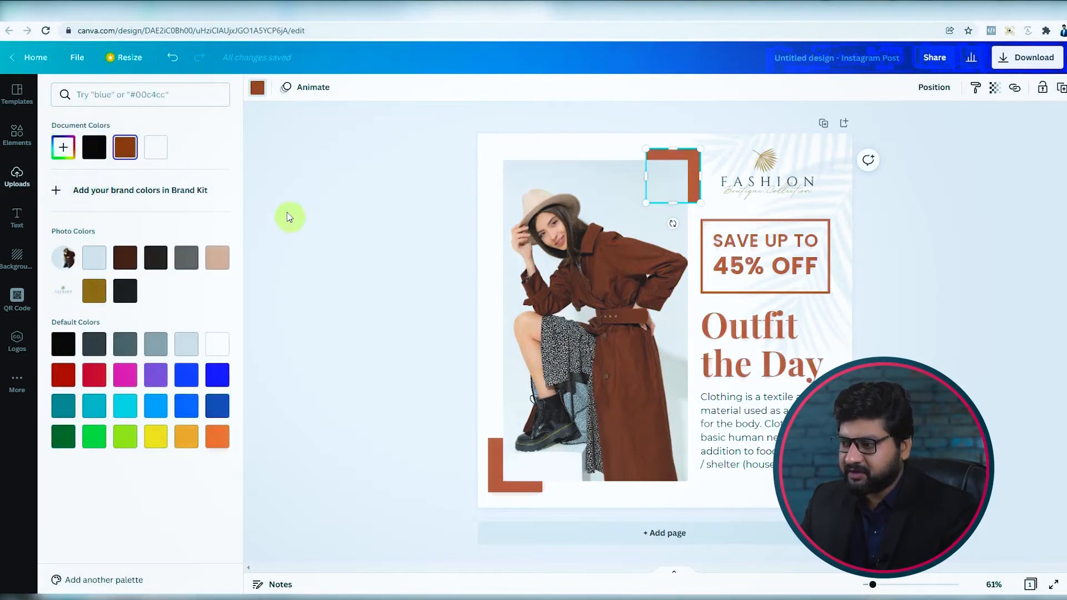
click(65, 153)
click(65, 152)
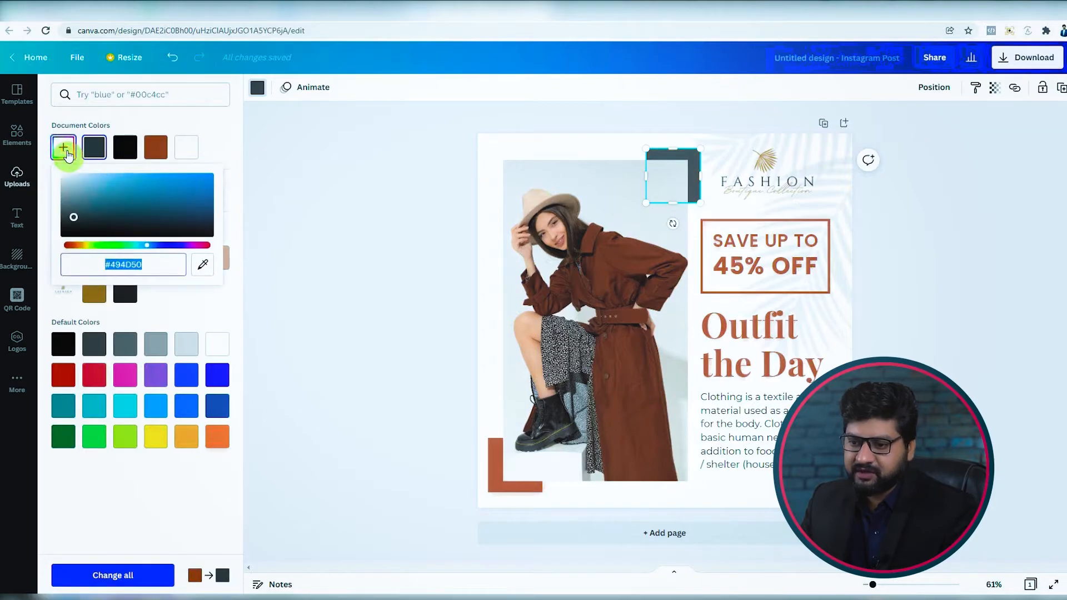
click(204, 267)
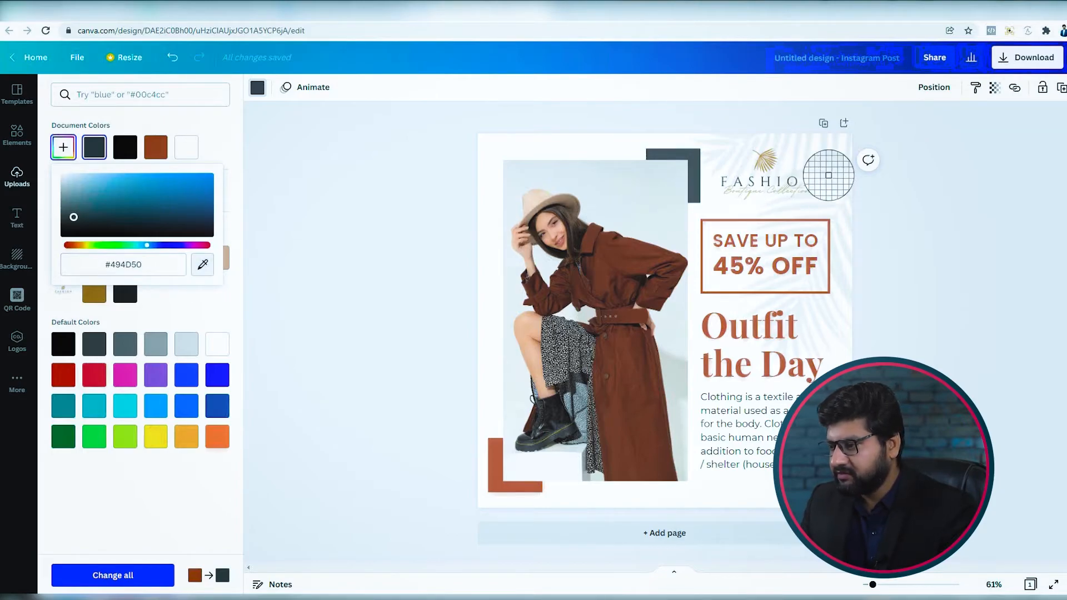
click(766, 160)
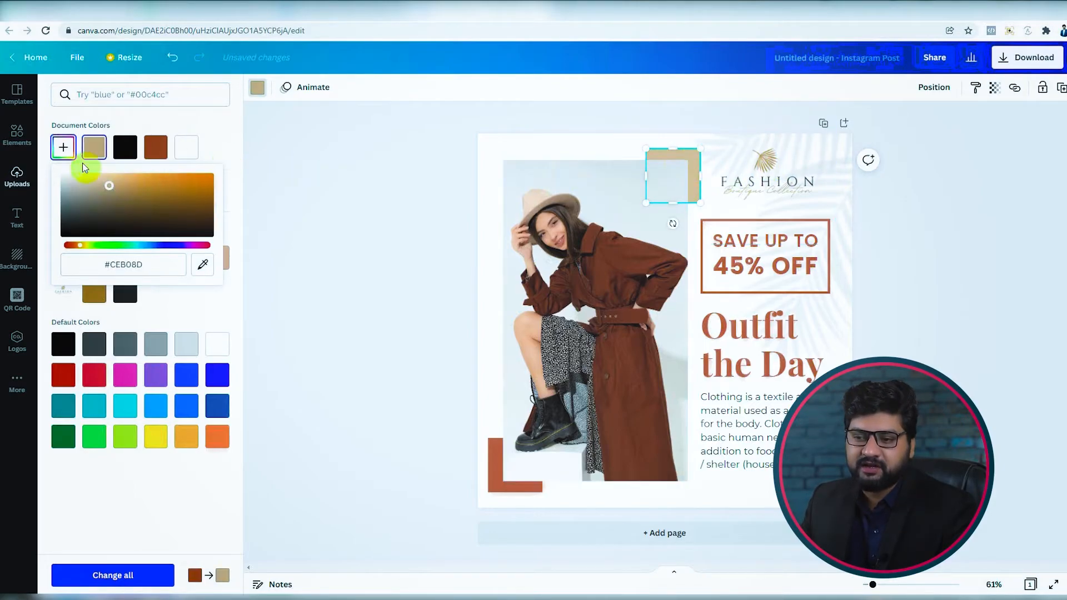
click(202, 296)
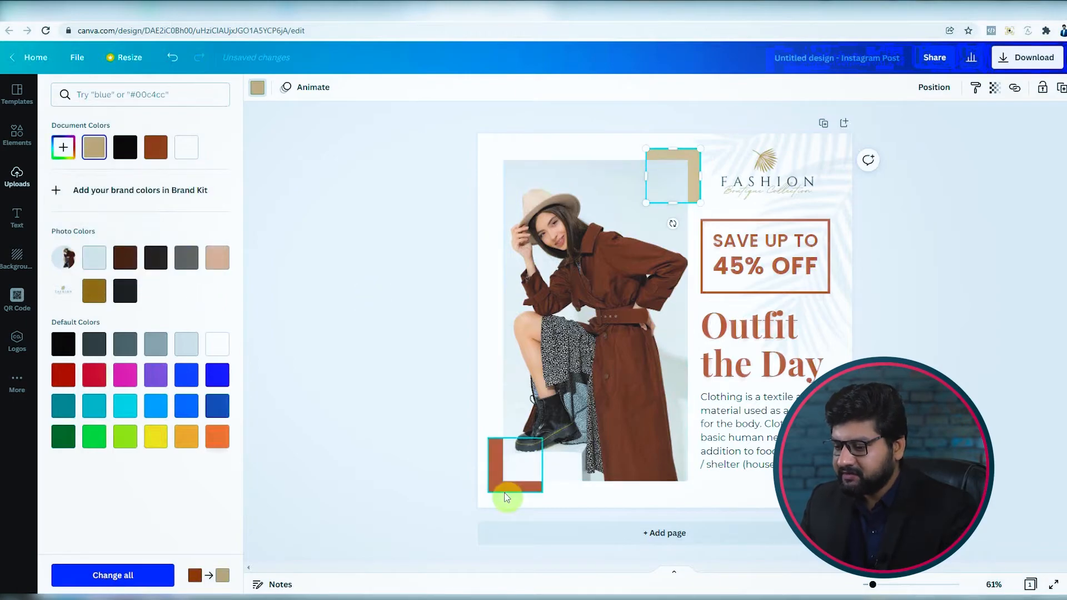
Recolour the corner bracket at the photo's lower left and the frame around the offer text with the document's gold
click(491, 479)
click(94, 147)
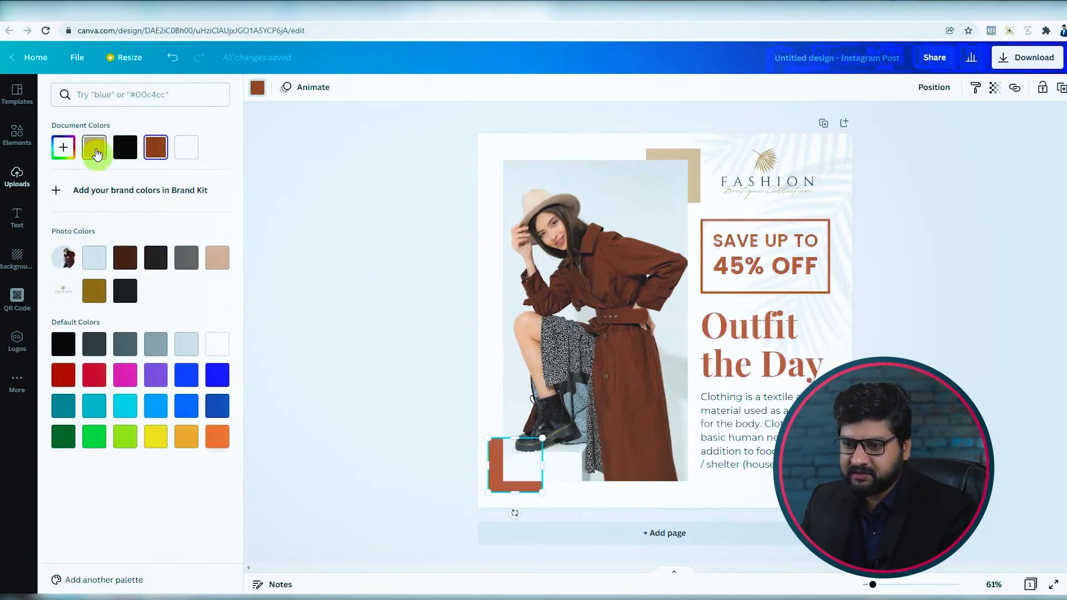
click(802, 239)
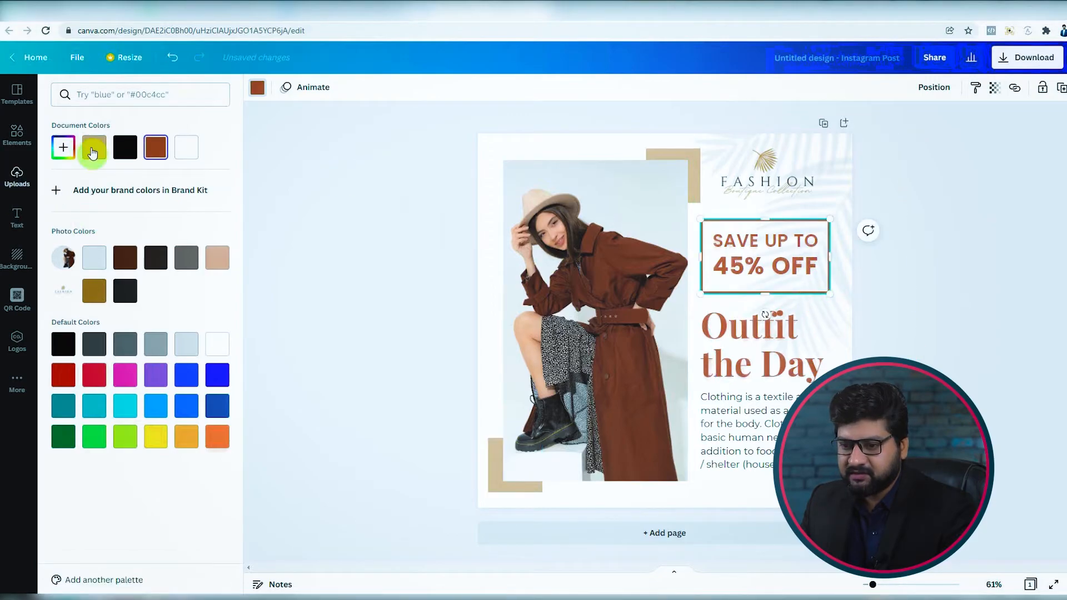
click(750, 334)
Recolour the "SAVE UP TO" text with the dark brown #692B1B sampled from the woman's coat
click(764, 242)
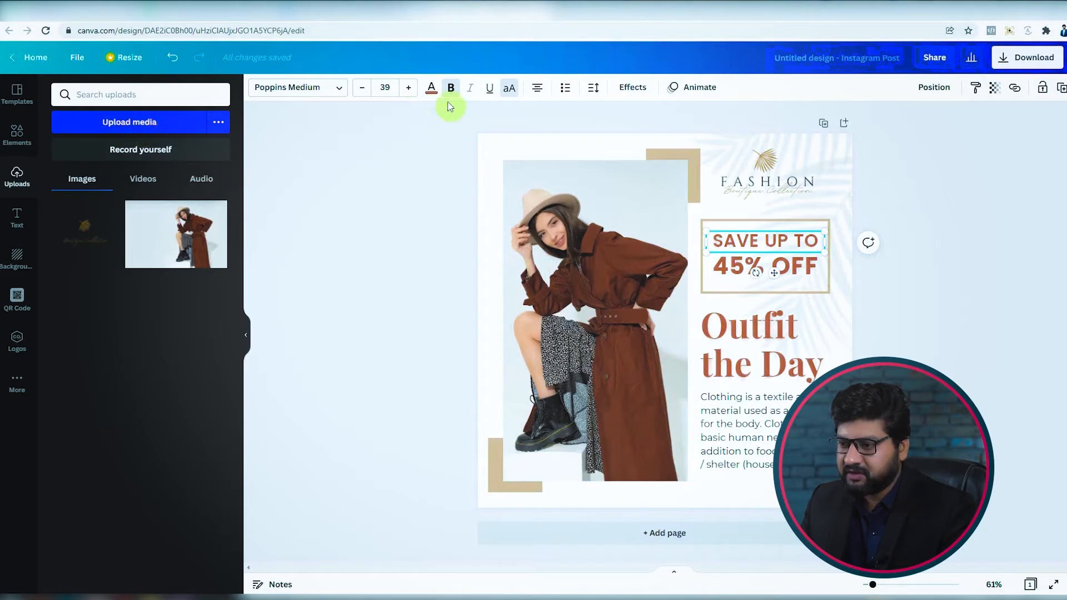
click(431, 89)
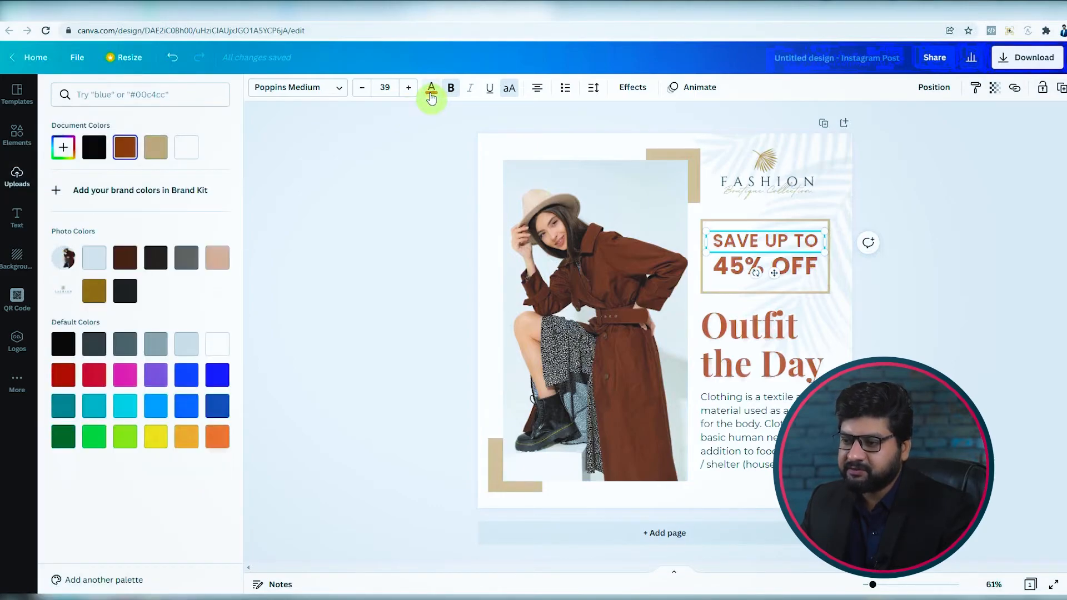
click(62, 149)
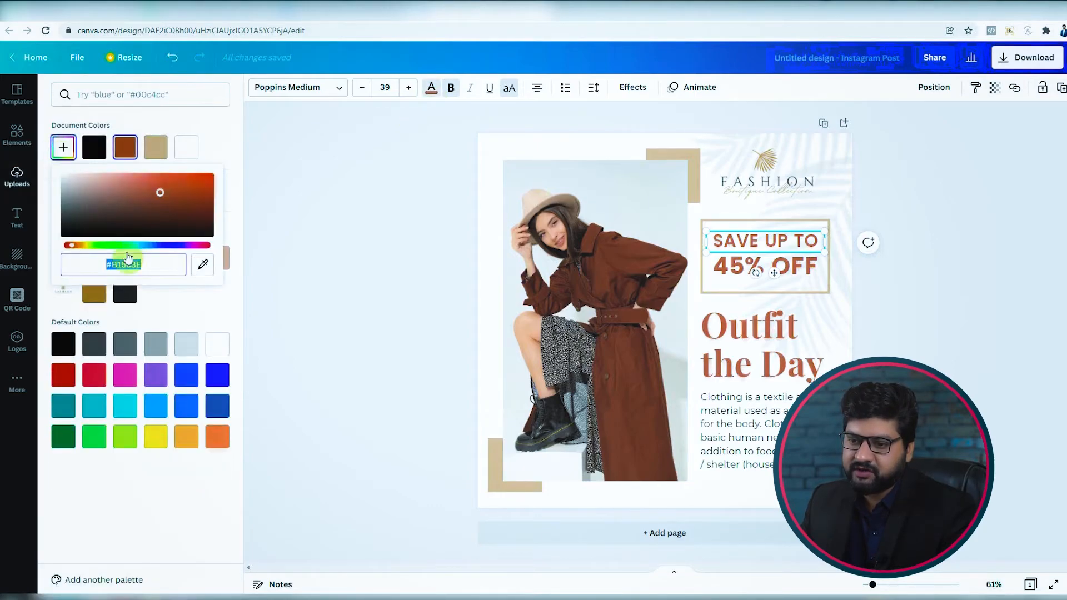
click(202, 265)
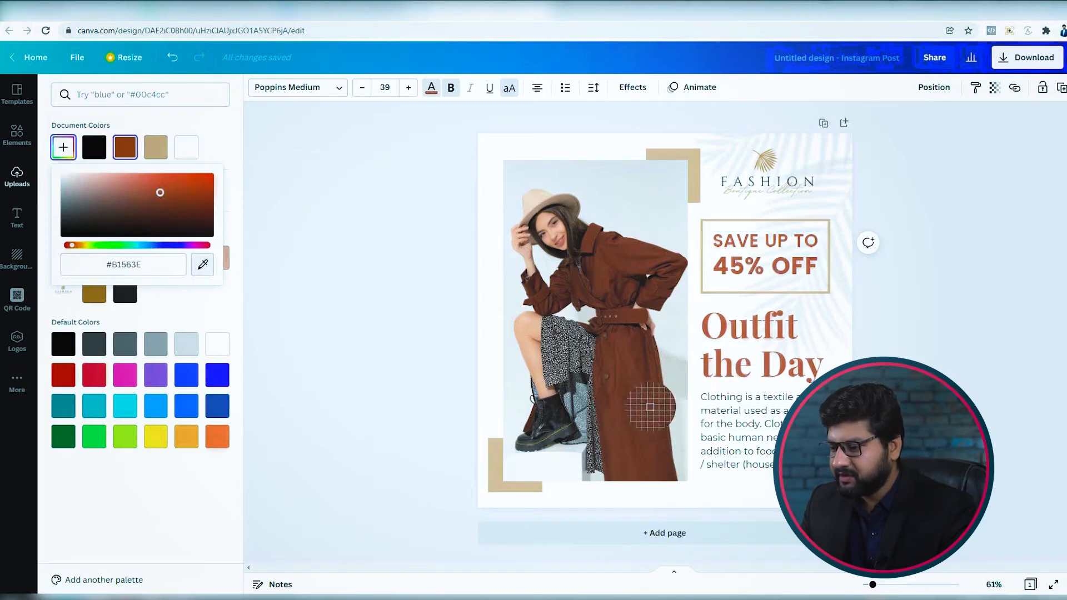
click(638, 422)
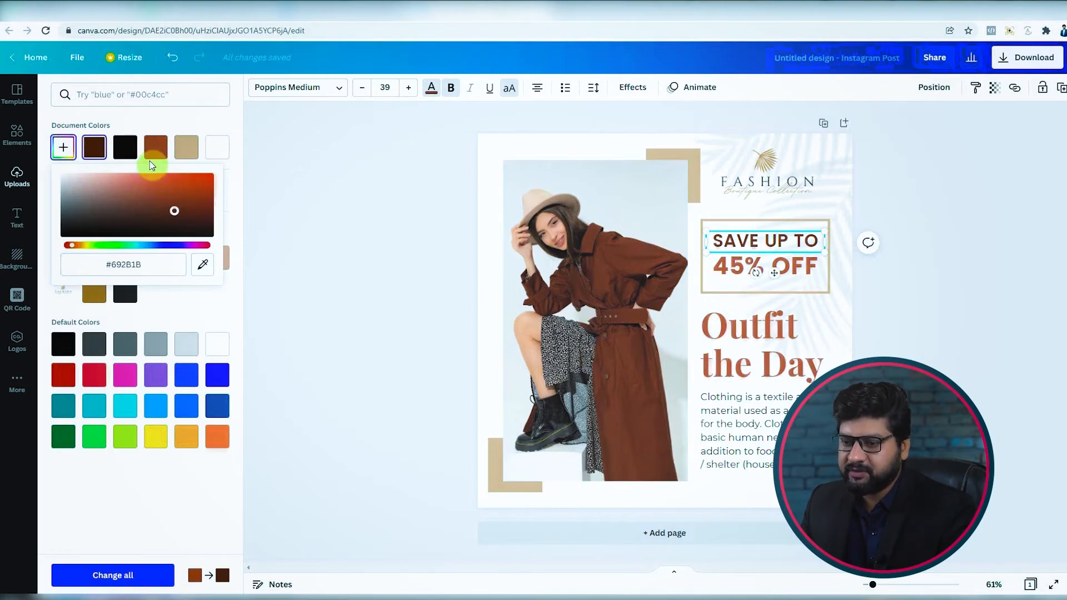
Apply the same dark brown document colour to the "45% OFF" text and the "Outfit the Day" heading
click(800, 266)
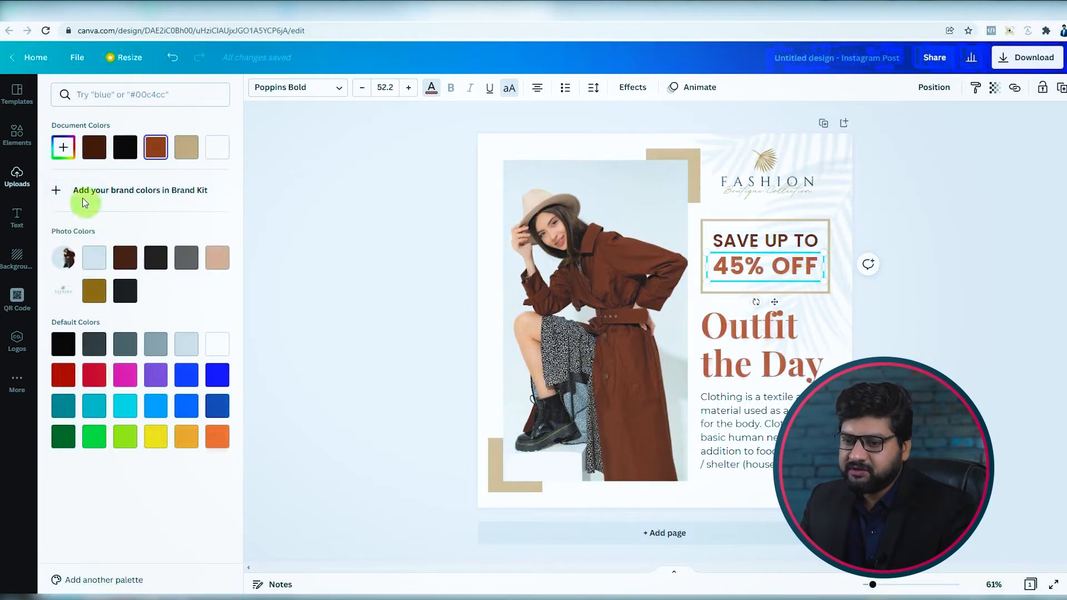
click(90, 150)
key(Tab)
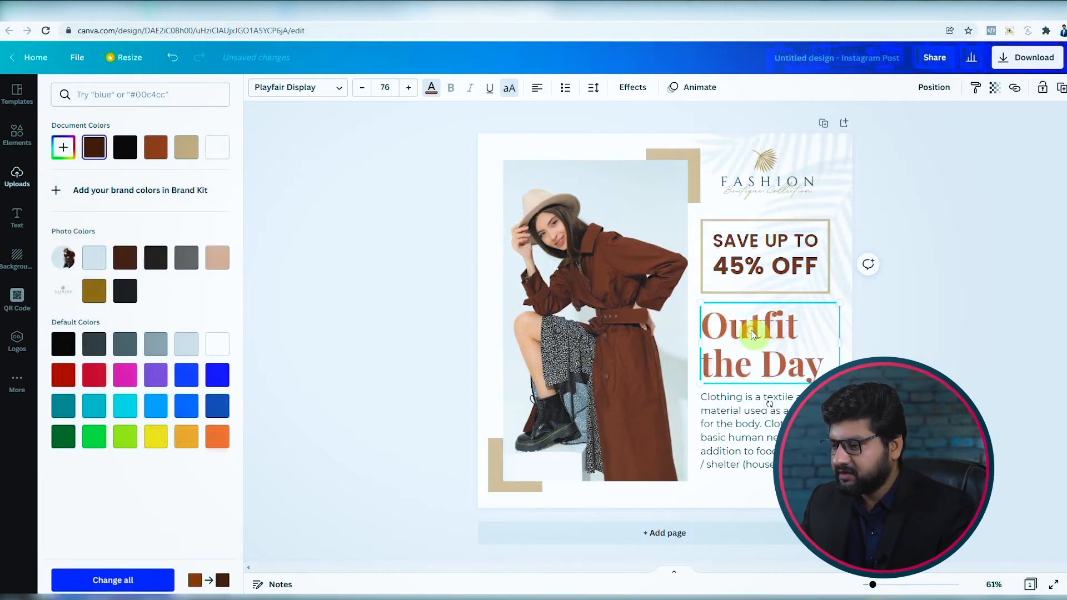
click(94, 148)
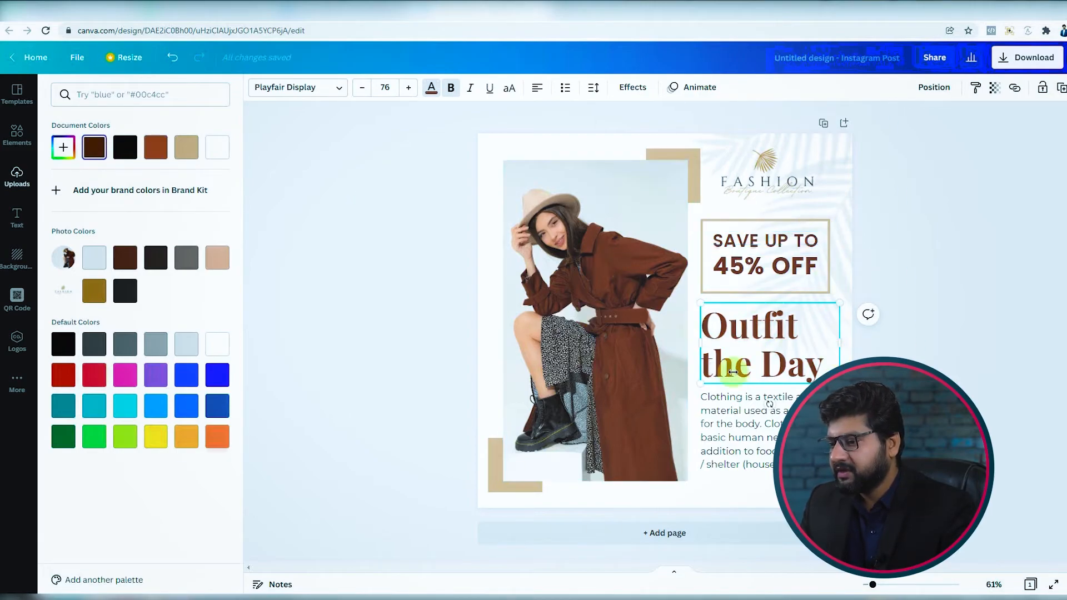
Change the discount text in the offer box to "50% OFF"
click(769, 267)
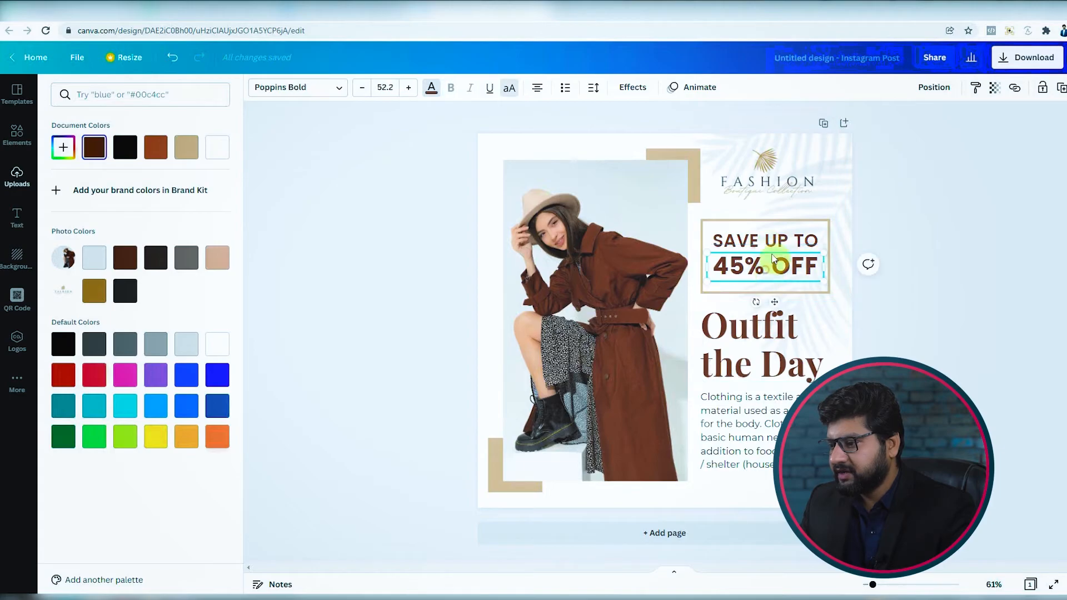
double_click(745, 264)
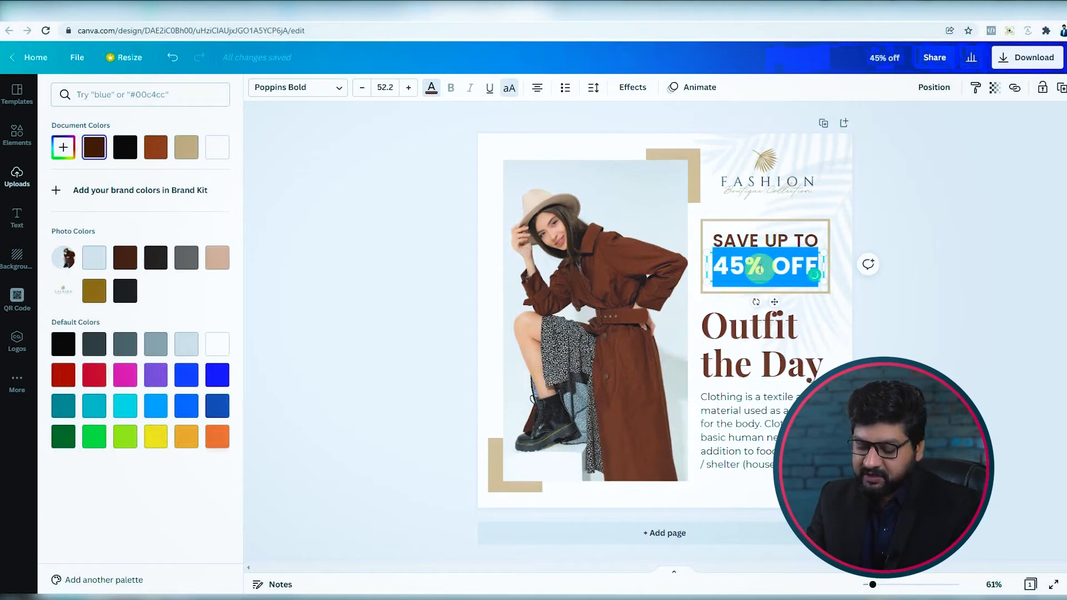
text(50)
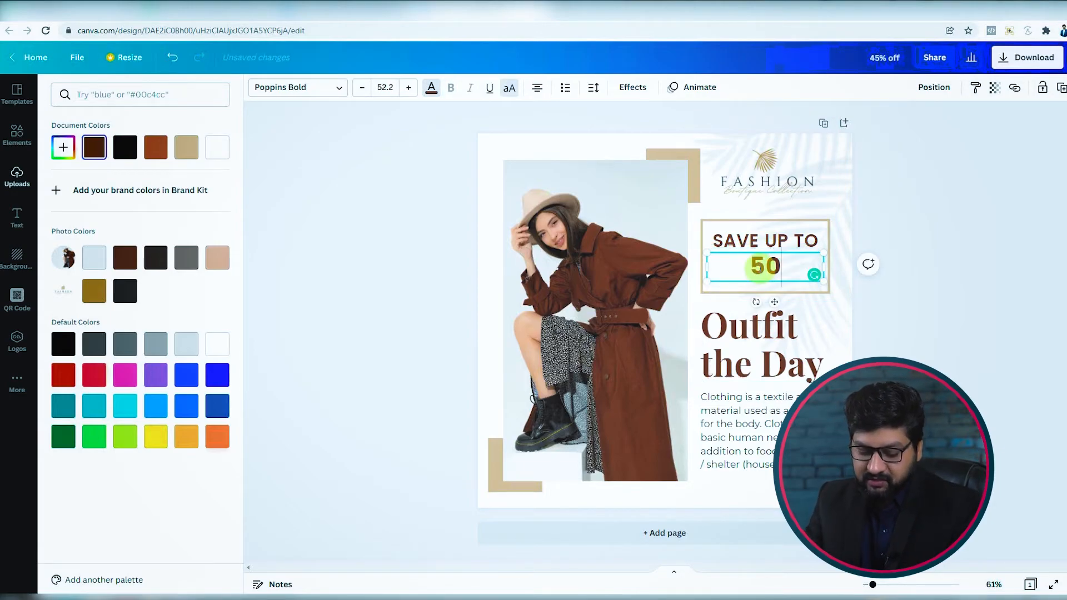
text(5)
key(BackSpace)
text(%)
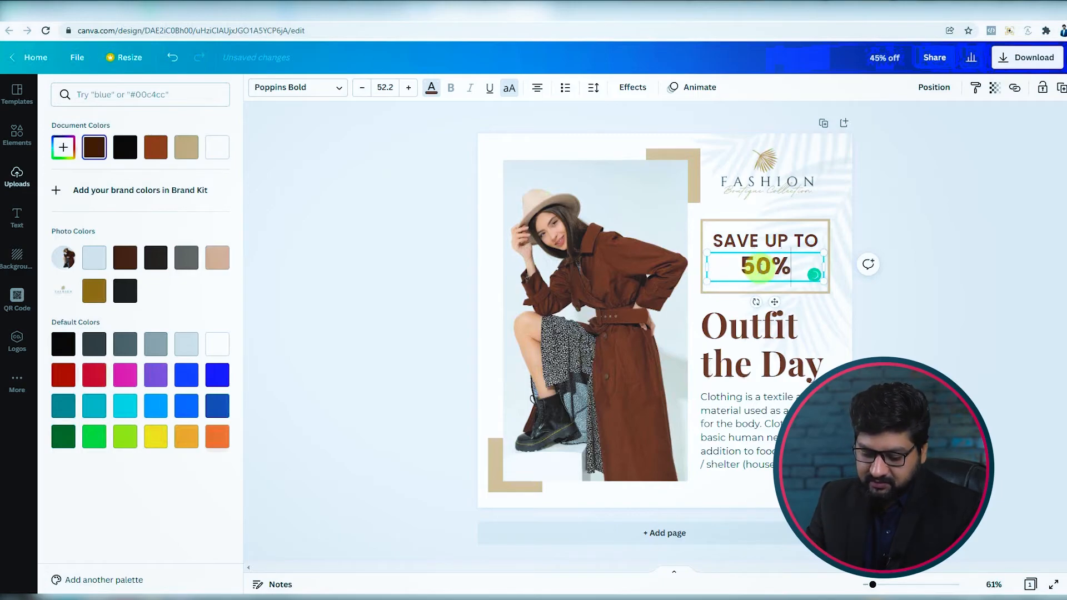
text( OFF)
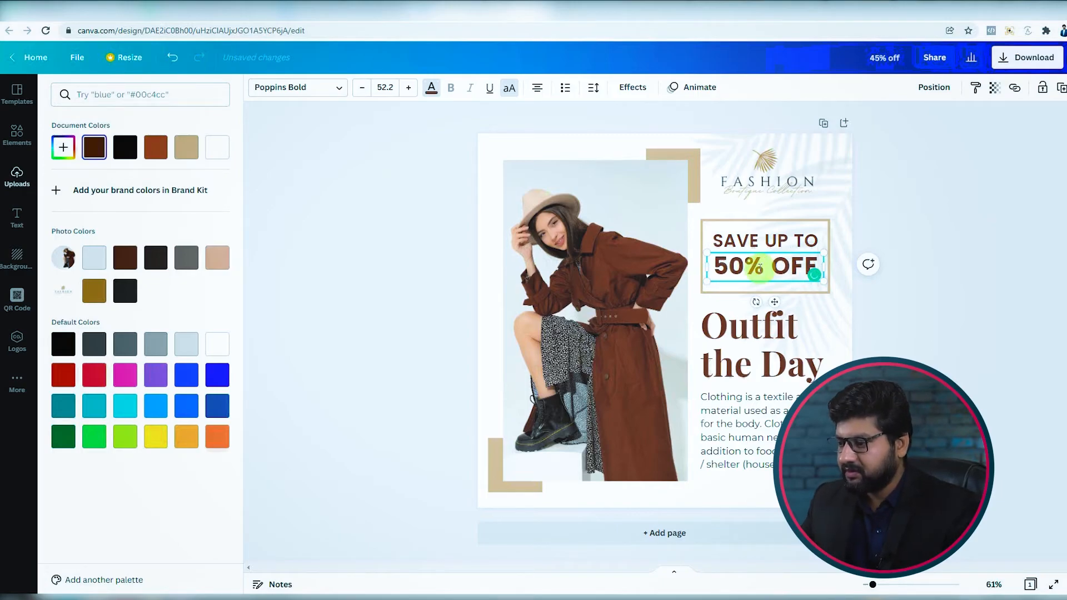
click(776, 341)
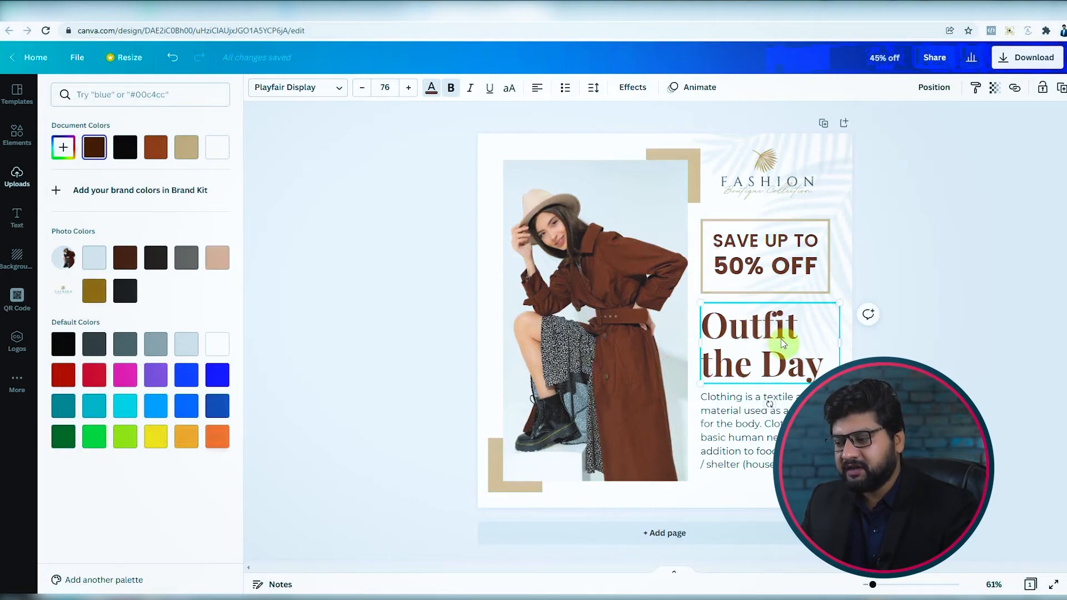
click(744, 416)
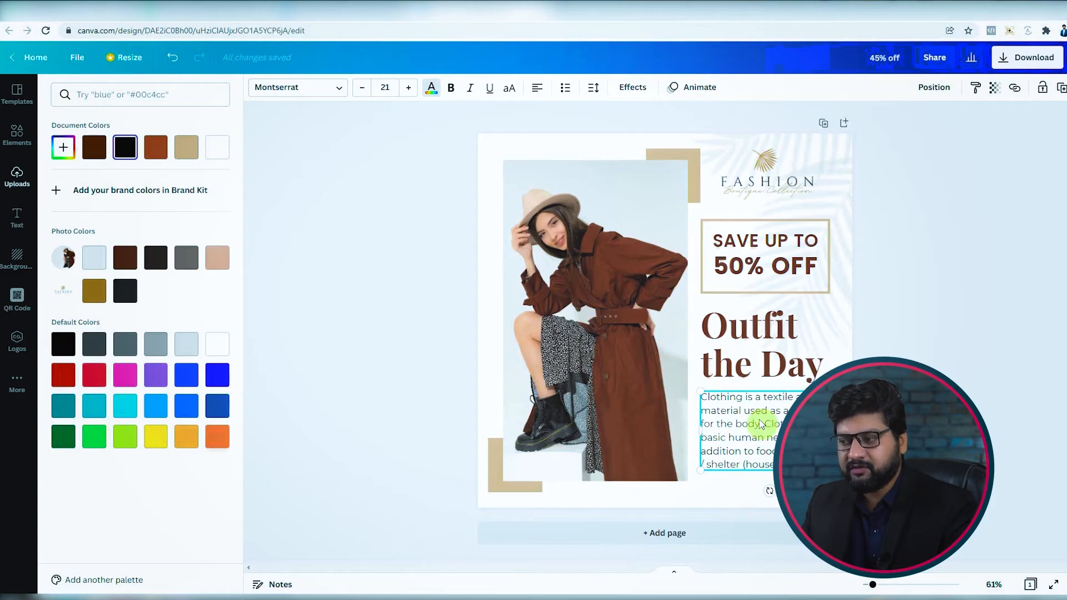
click(878, 292)
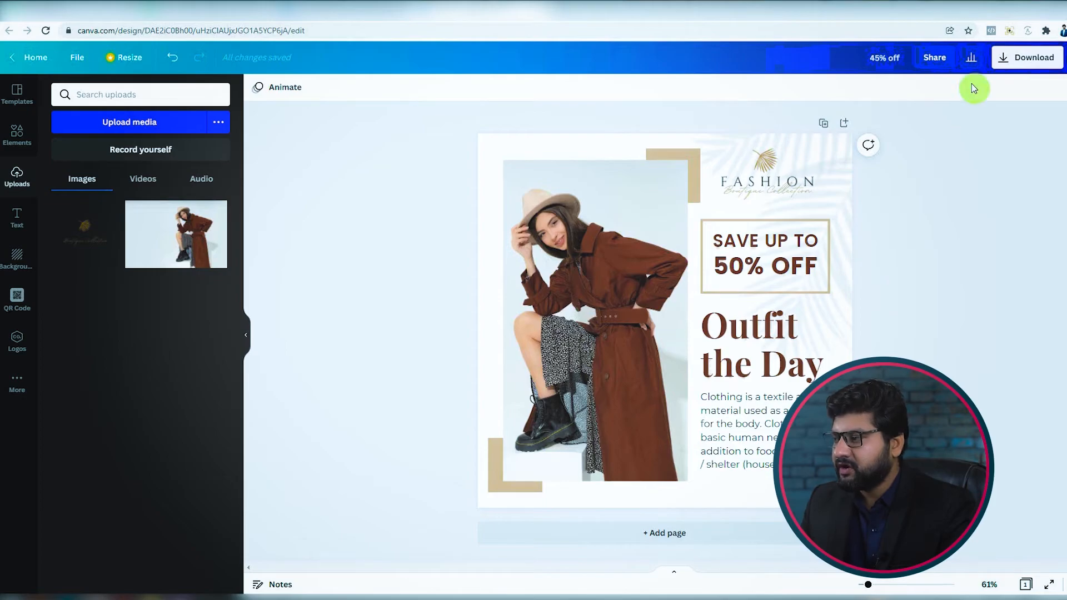
Download the design as a JPG at 3240 × 3240 px with the quality set to maximum
click(1028, 61)
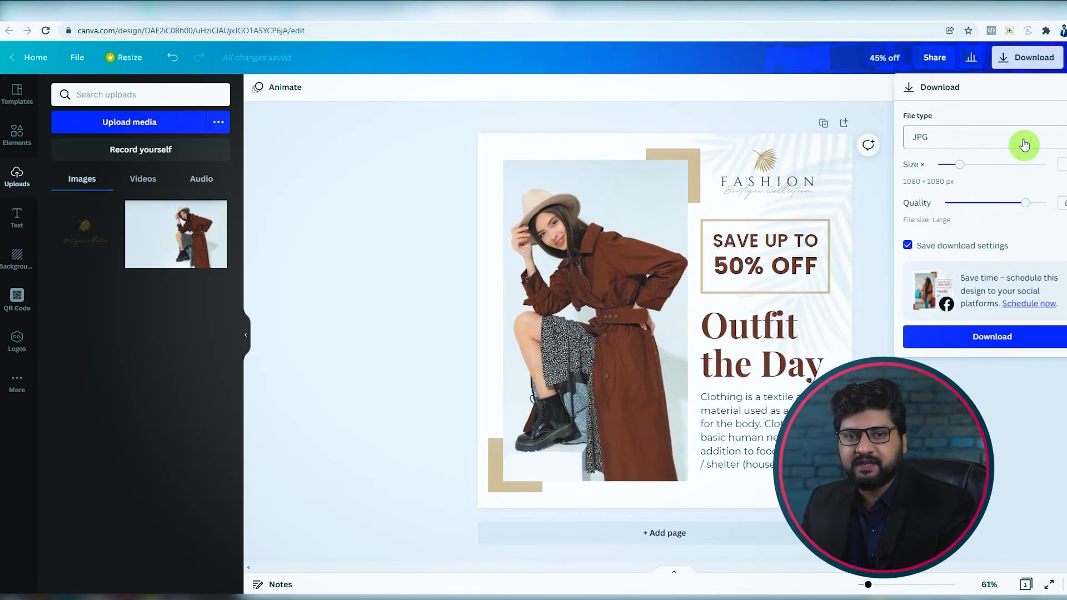
click(1024, 145)
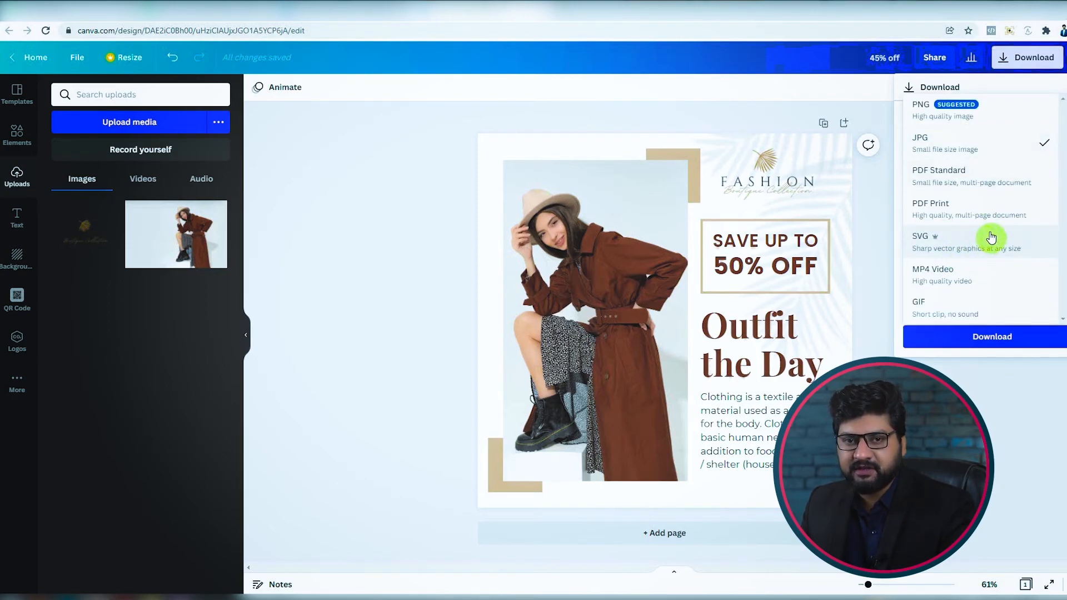
click(1039, 89)
click(995, 139)
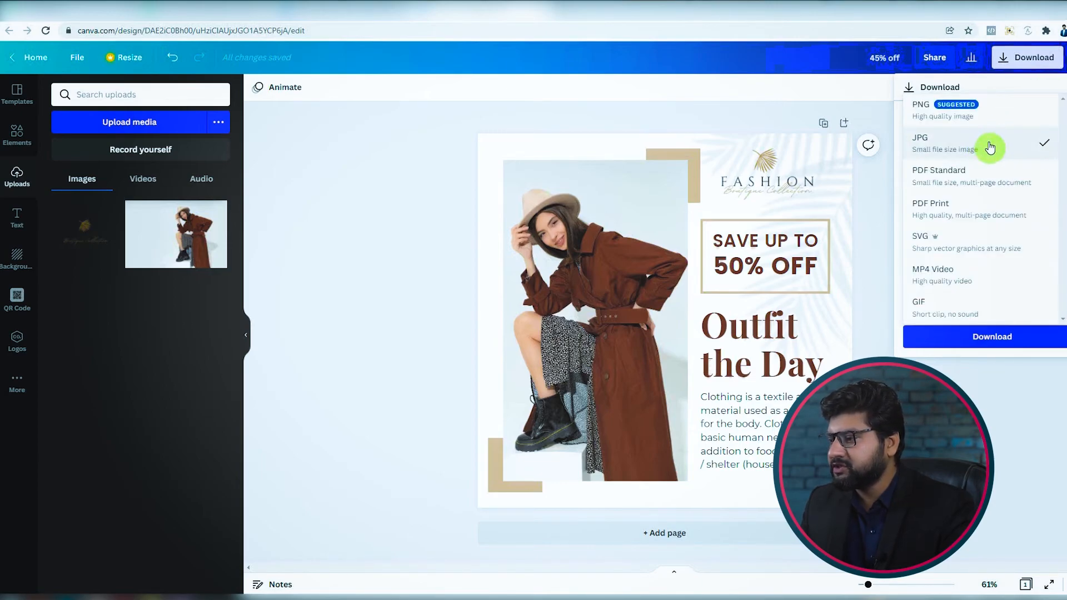
click(1002, 147)
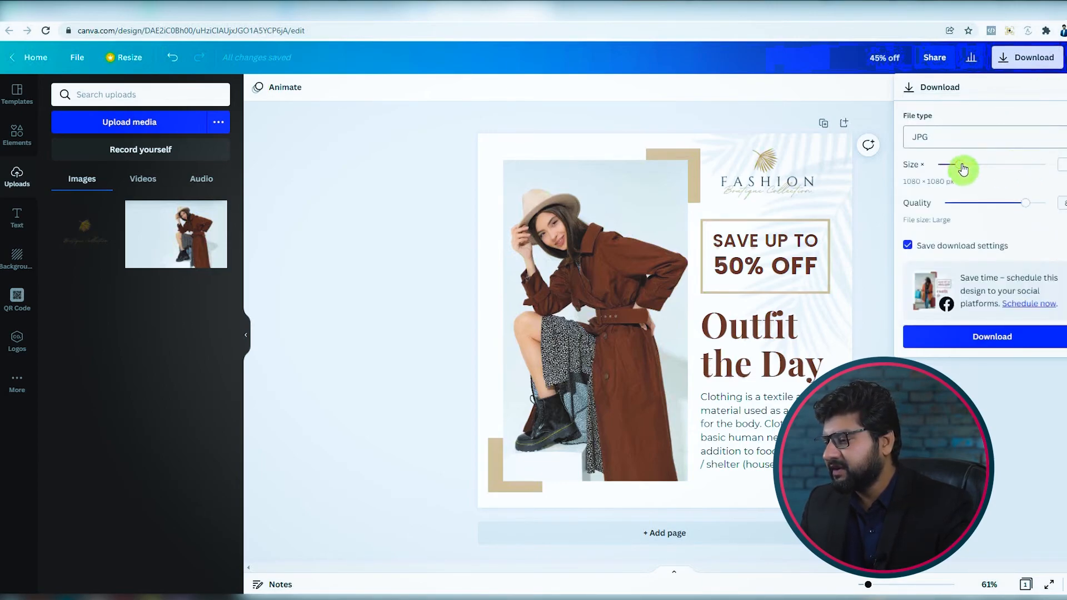
drag(962, 168, 1057, 173)
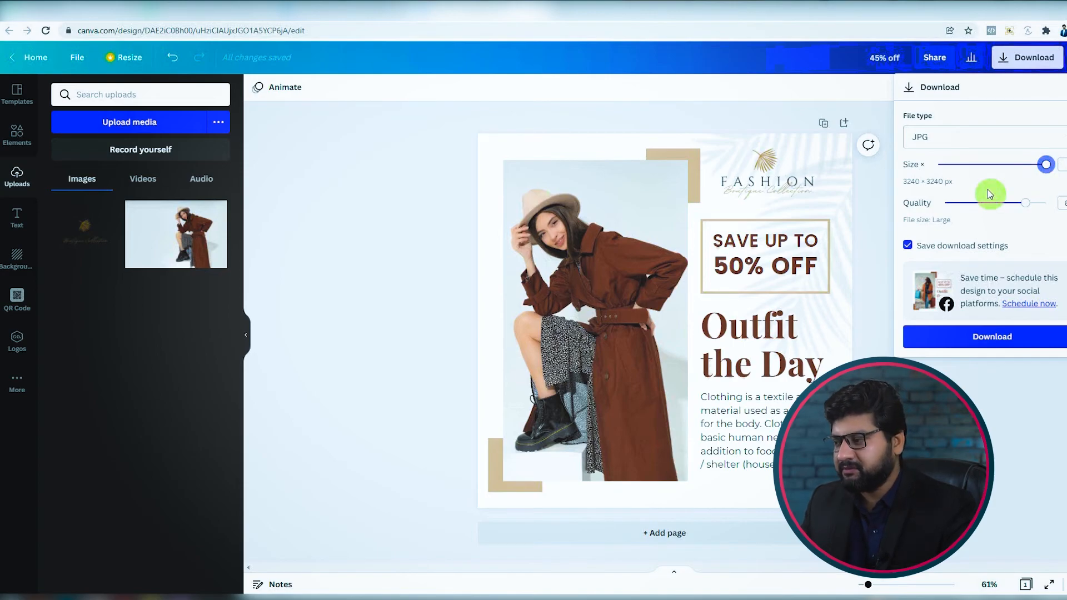
drag(1020, 209, 1046, 209)
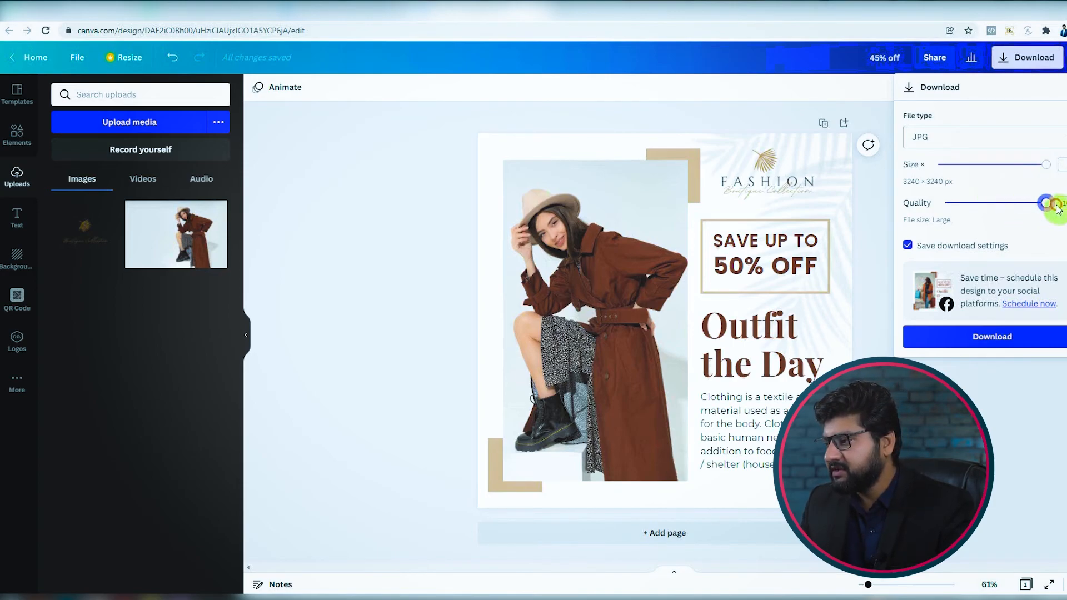
click(999, 342)
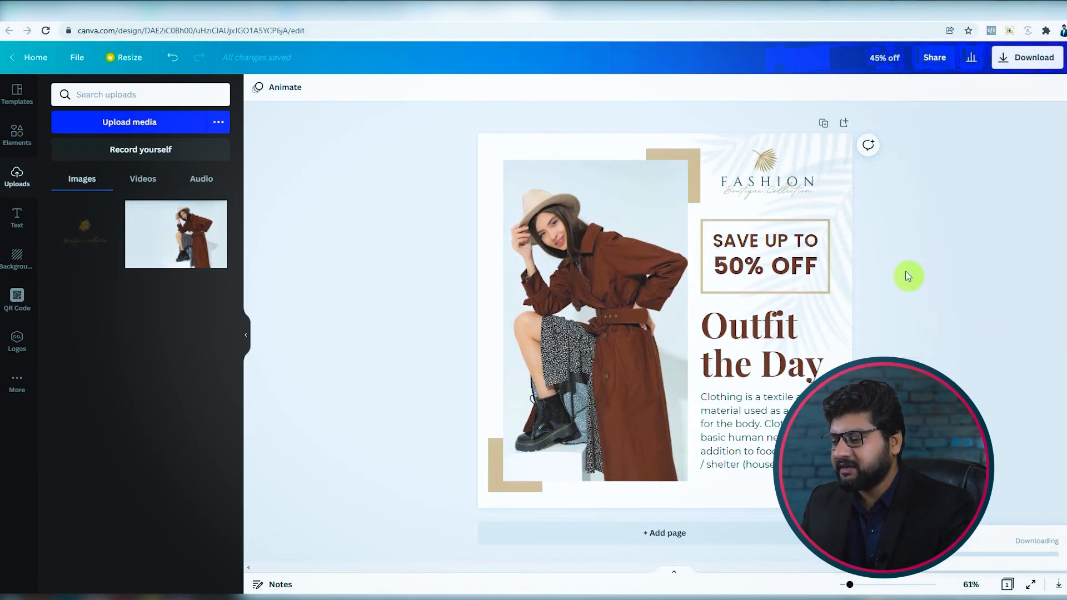